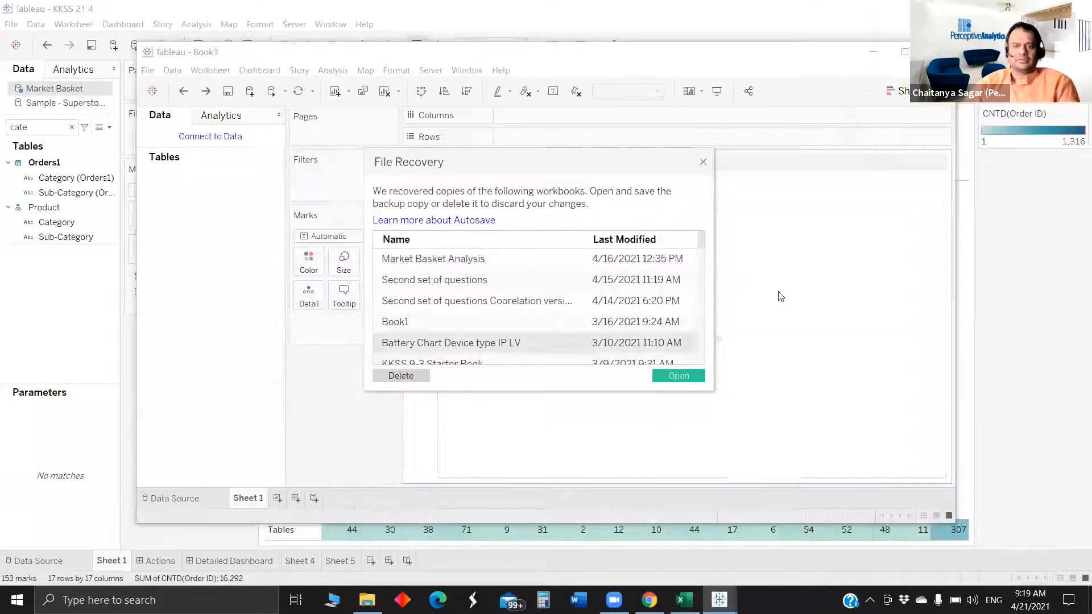
- Close the file recovery dialog, maximize the workbook window, and connect to the Sample - Superstore saved data source
click(703, 162)
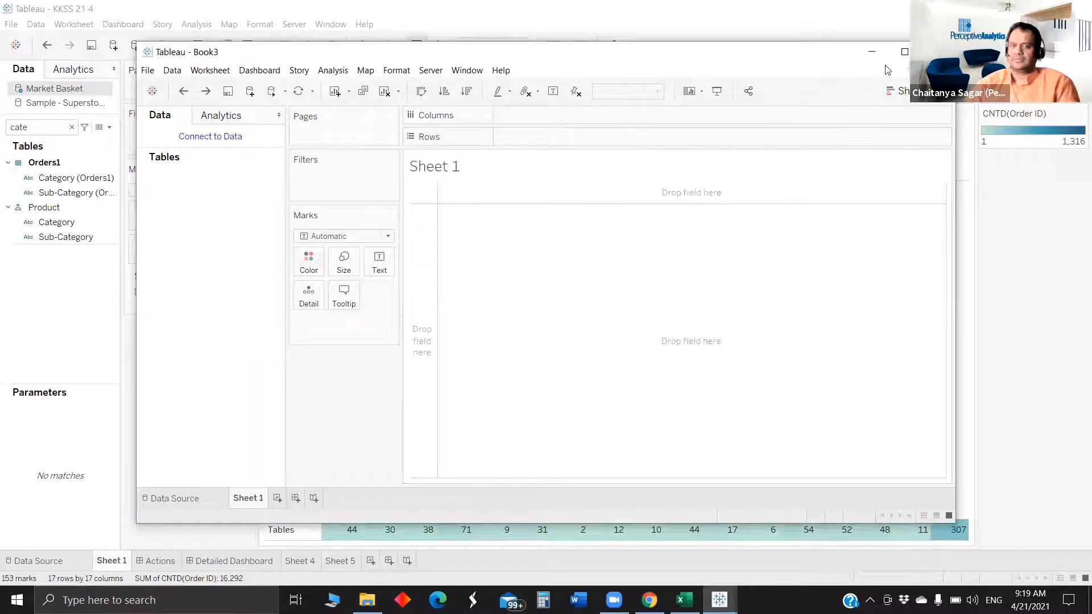
click(904, 52)
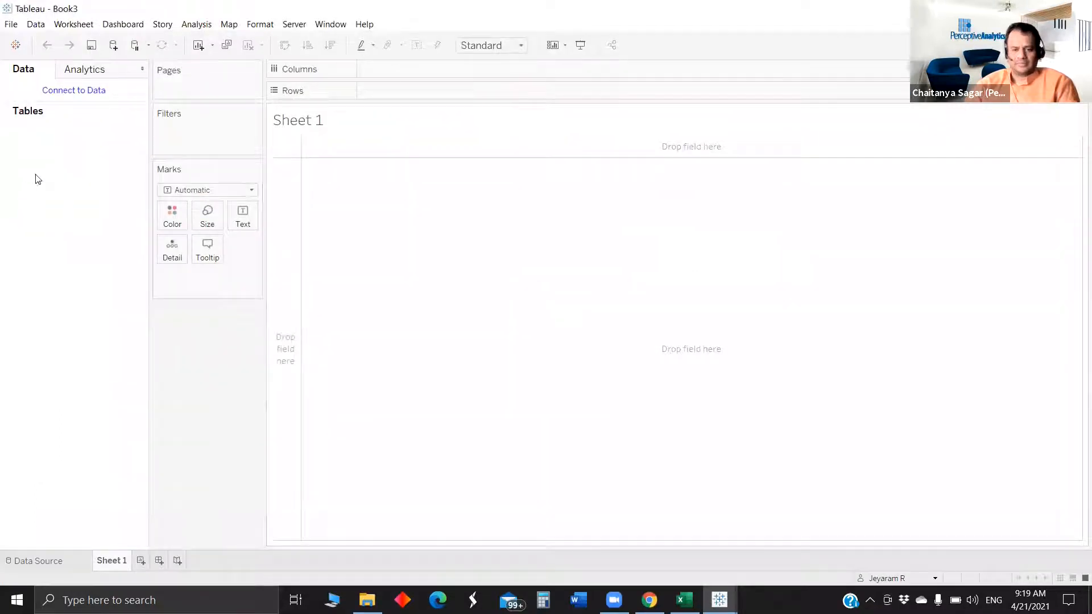
click(81, 90)
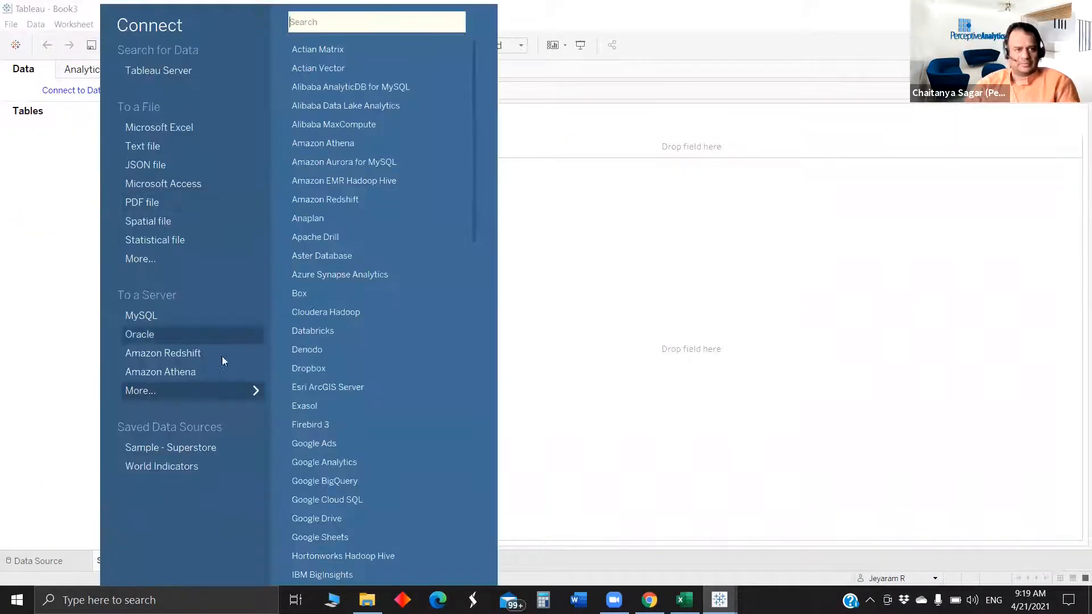
click(191, 446)
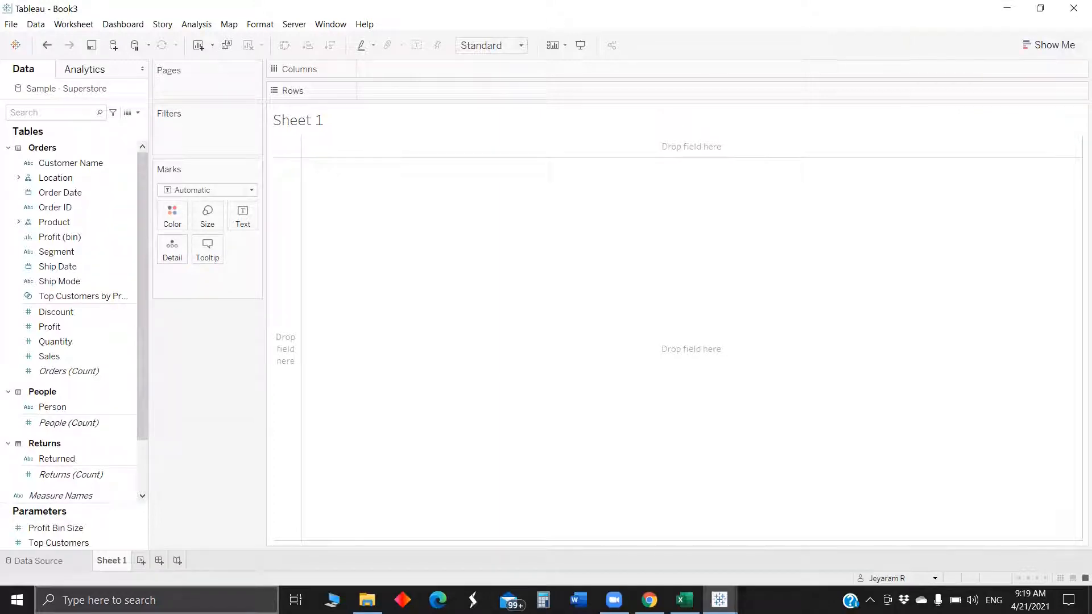
- On the data source page, remove the Returns and People tables, leaving only Orders
click(59, 563)
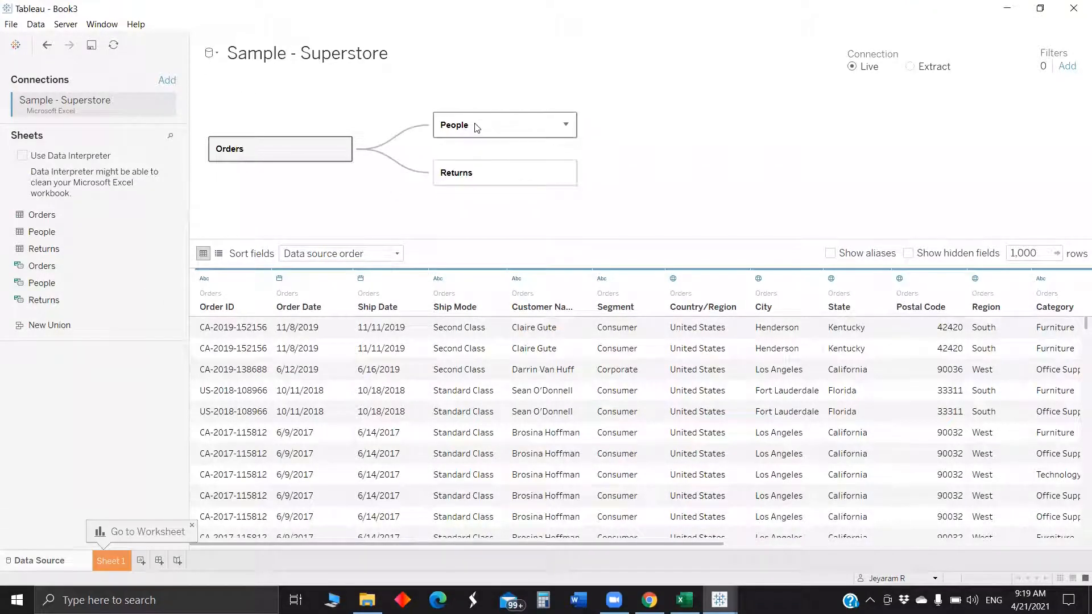
click(497, 126)
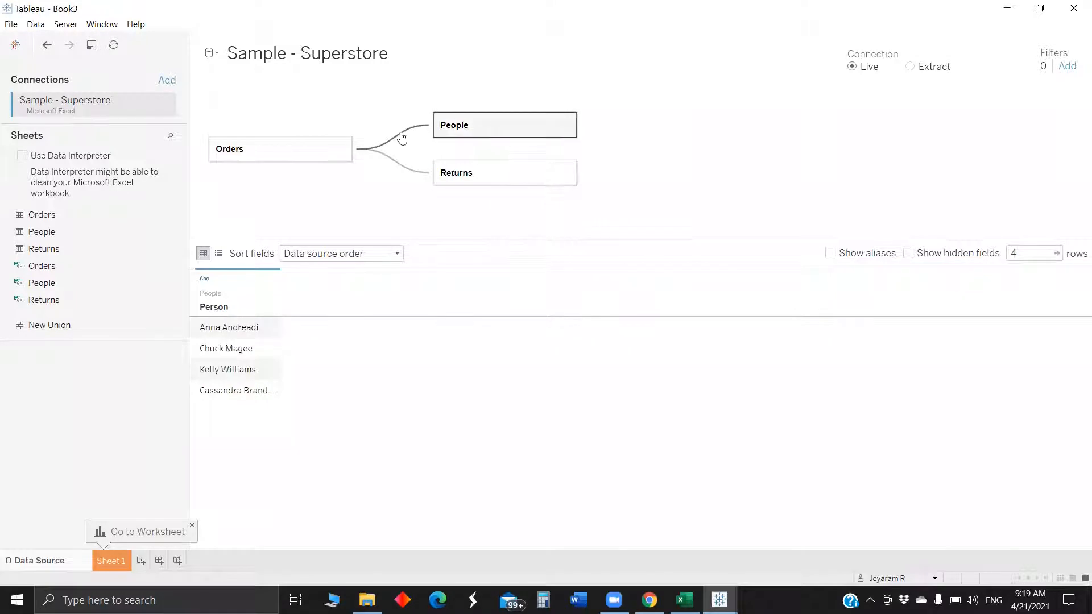
click(566, 125)
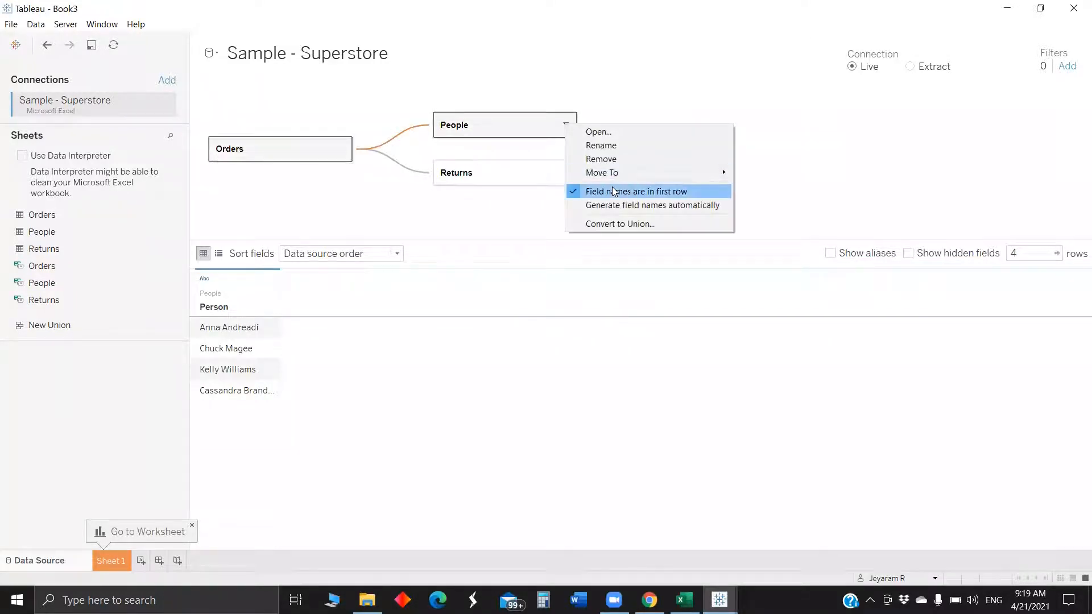
click(614, 191)
click(614, 191)
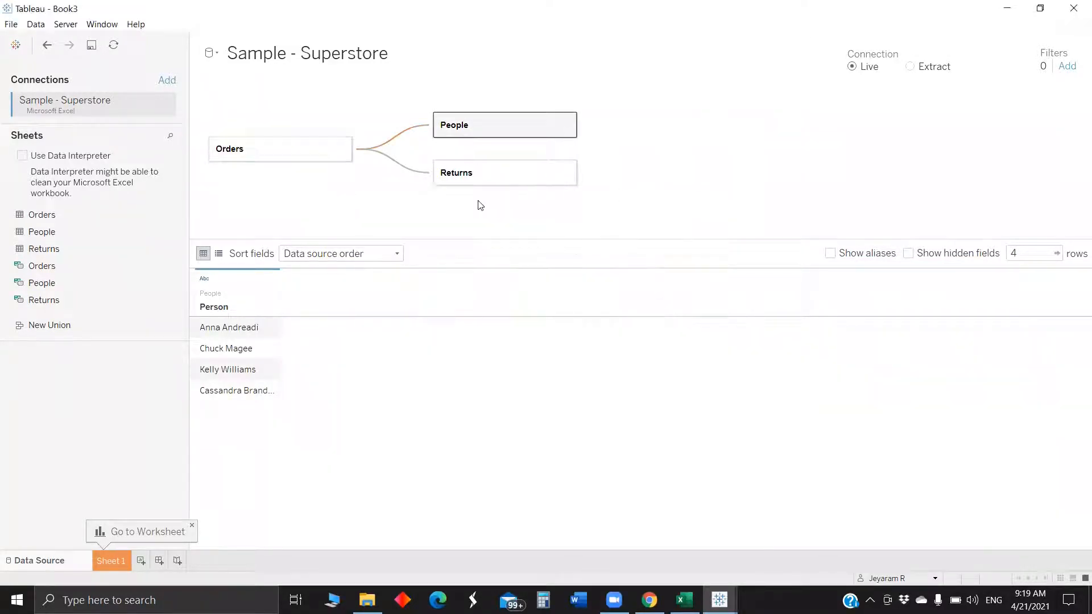
click(567, 173)
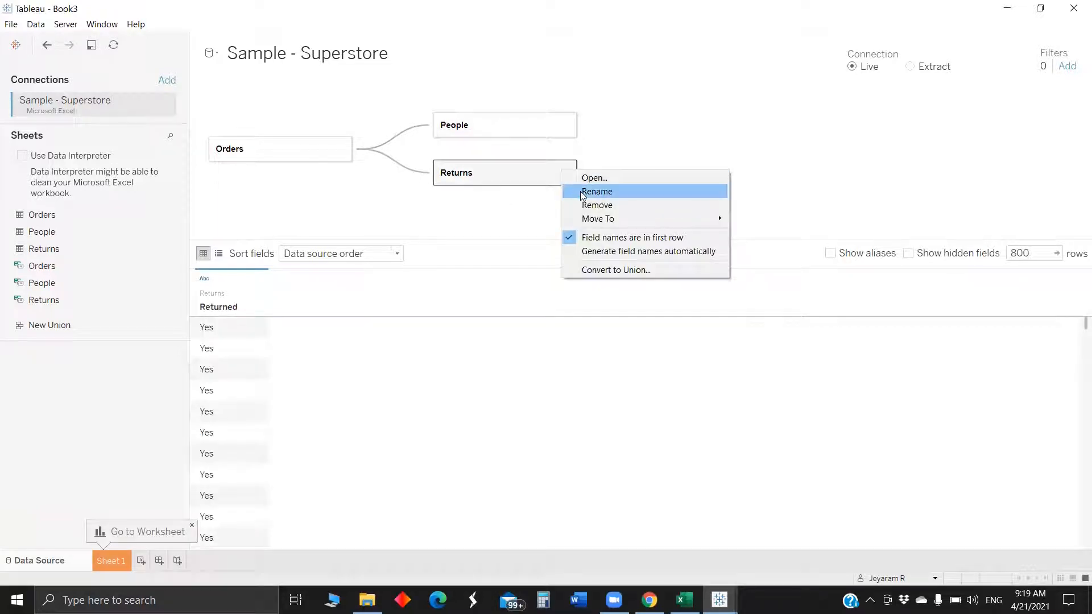
click(593, 207)
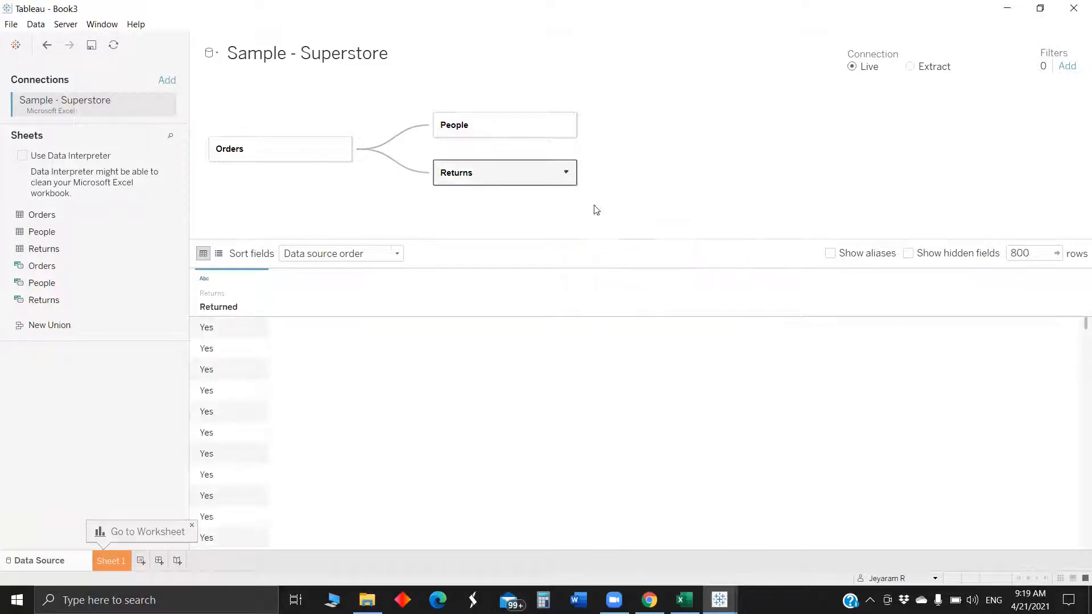
click(563, 125)
click(566, 125)
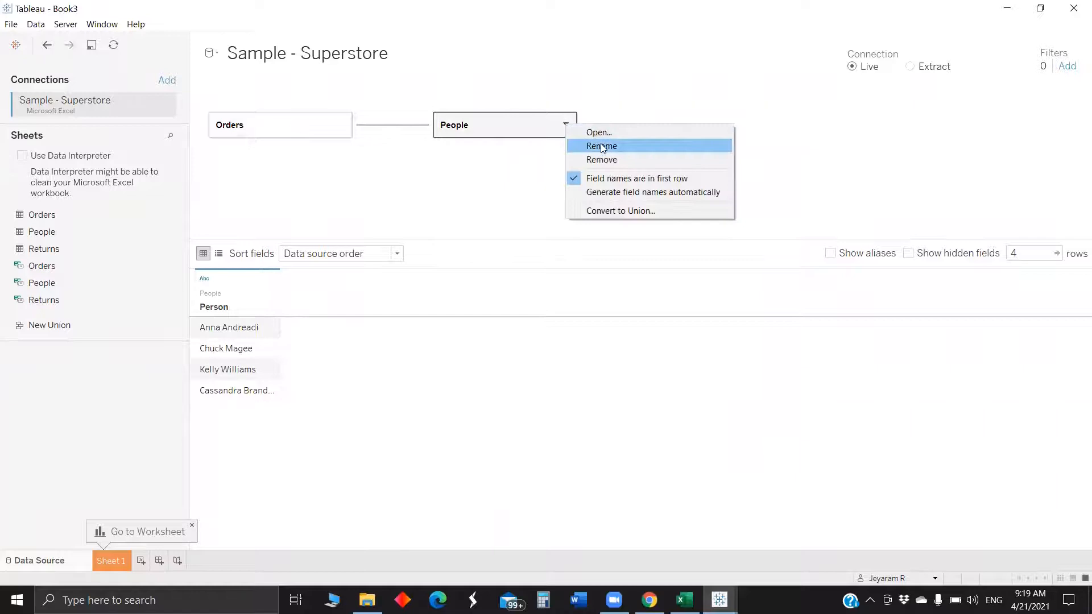
click(599, 161)
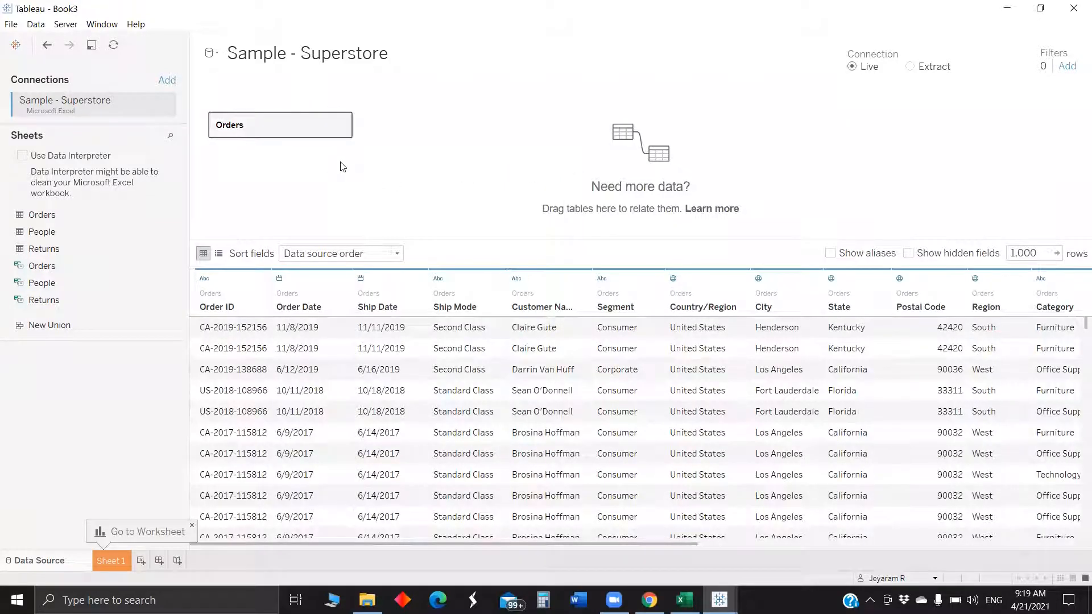
- Open the Orders table, add a second copy of Orders as Orders1, and join on Order ID = Order ID (Orders1)
drag(91, 215, 122, 247)
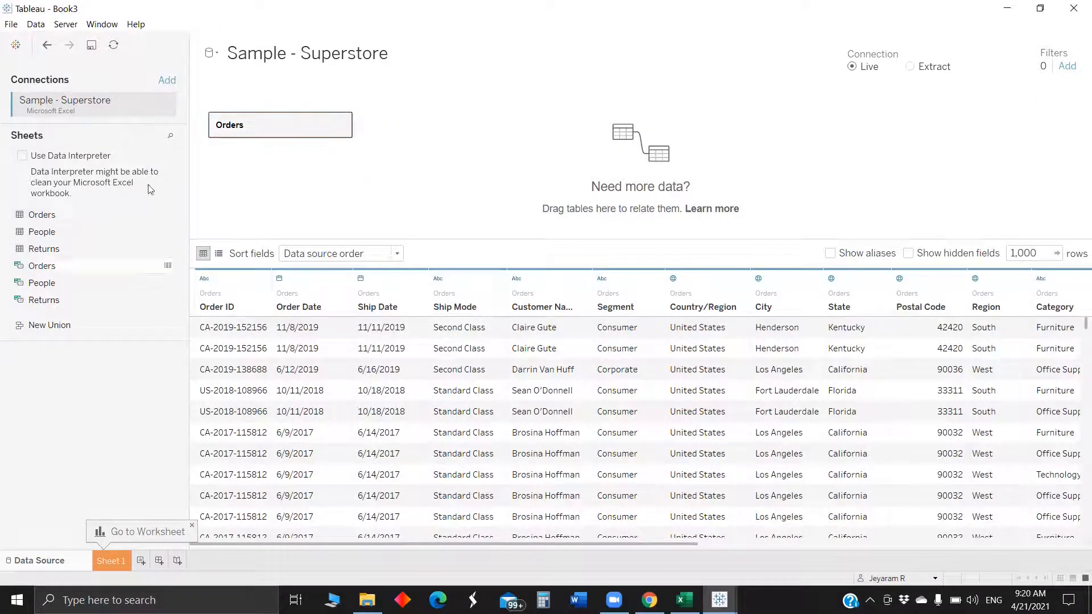
double_click(283, 129)
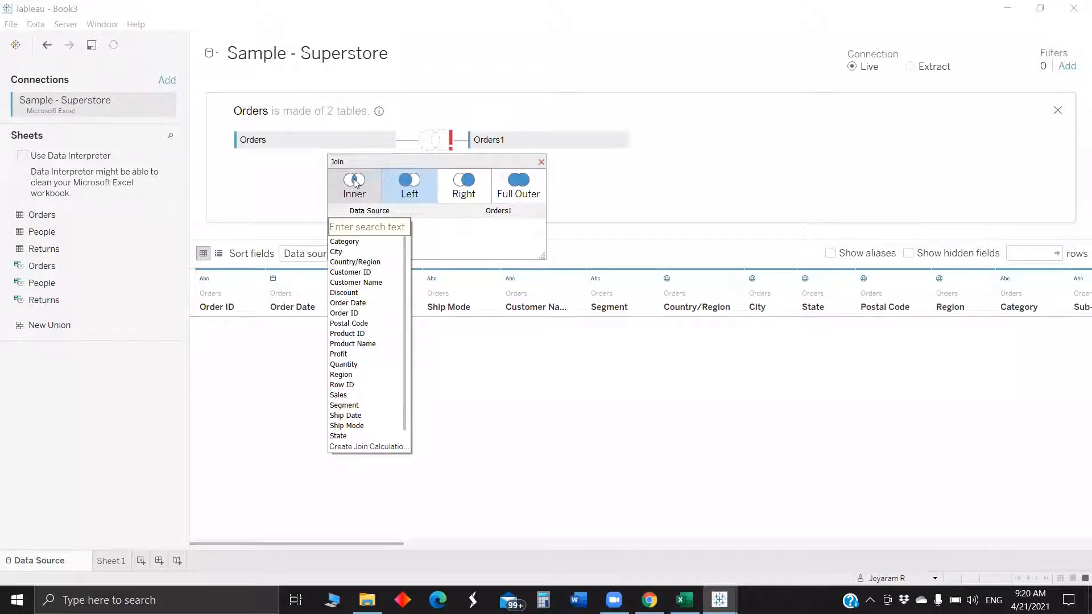
click(381, 227)
text(o)
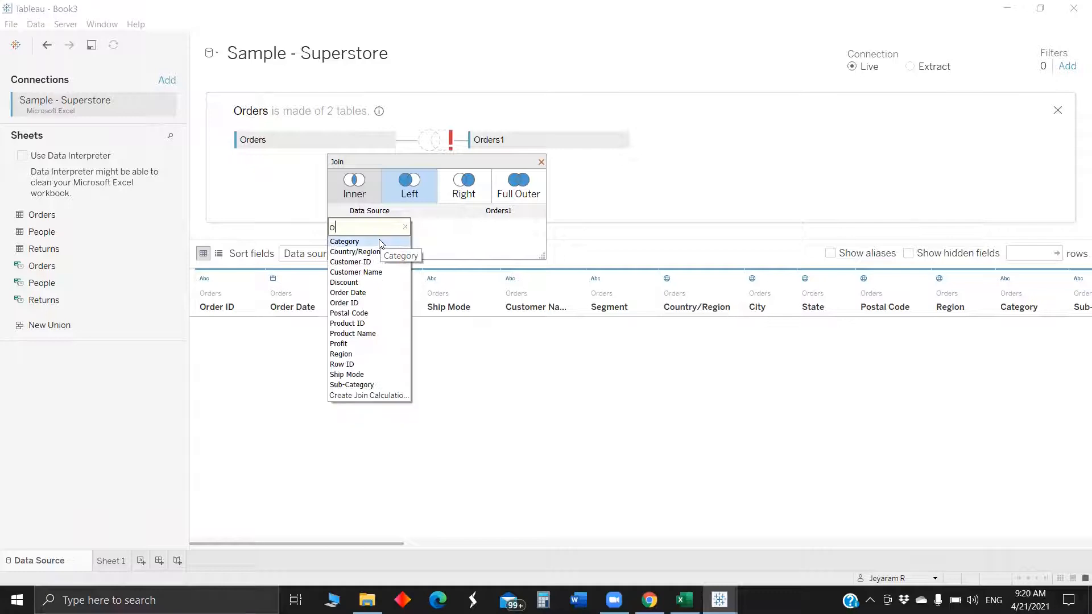
text(r)
click(370, 261)
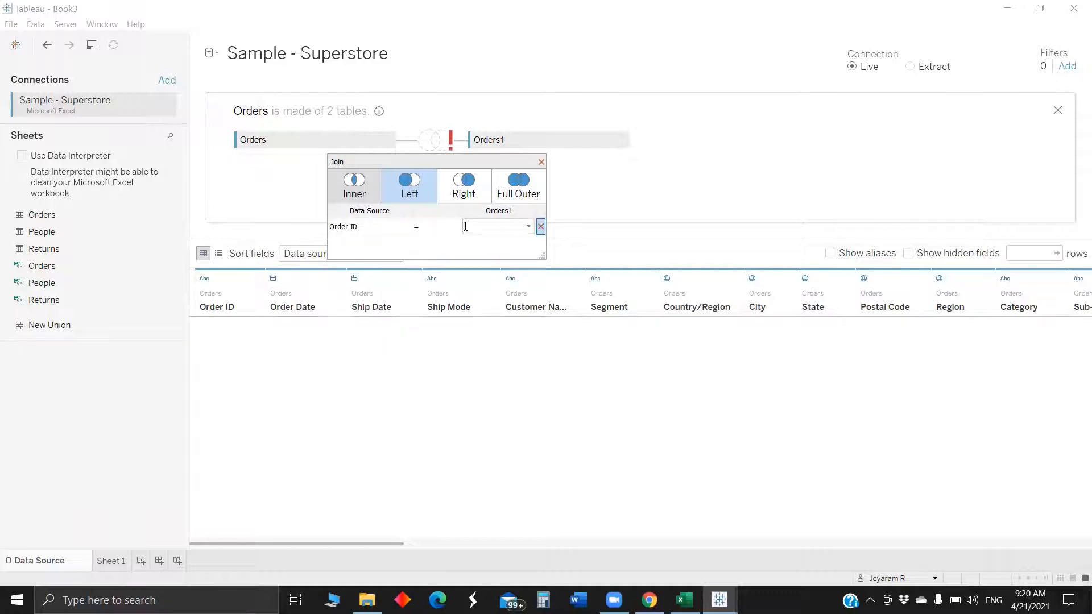
click(465, 227)
text(orde)
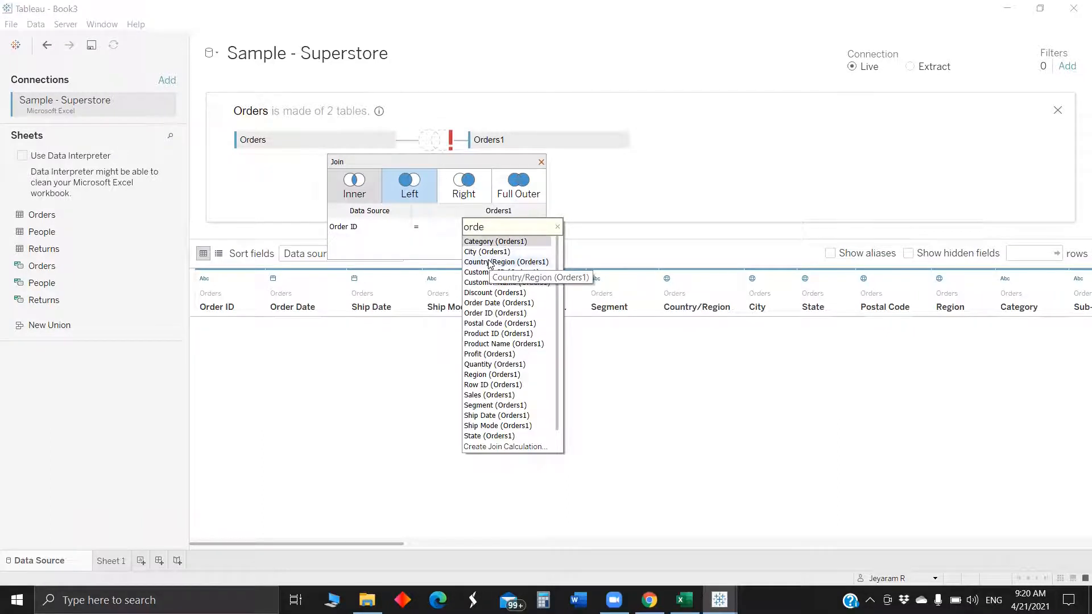
text(r)
click(480, 251)
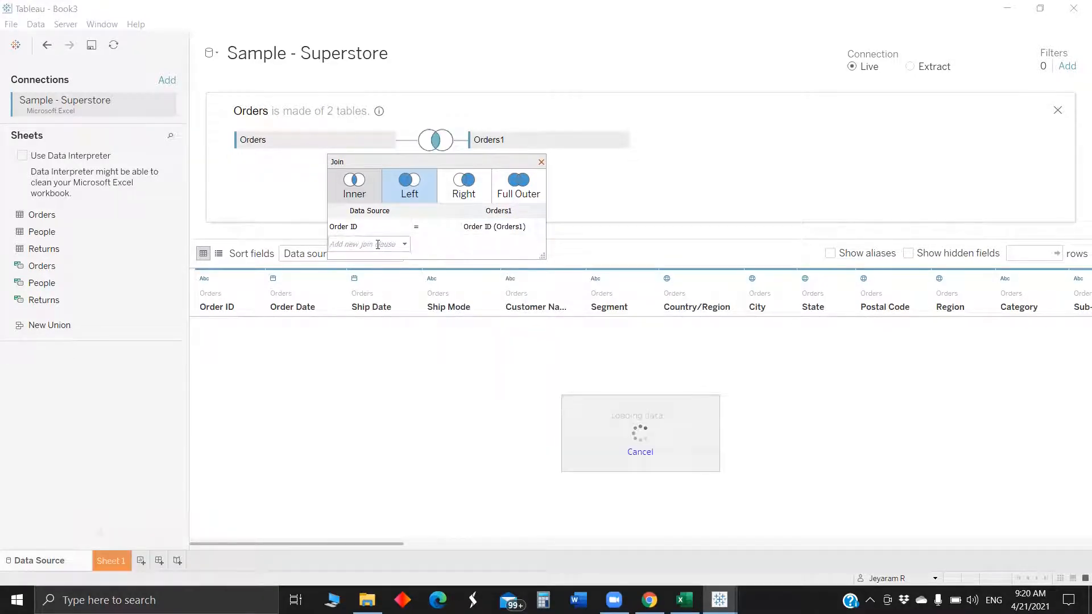
- Add a second join clause matching Sub-Category to Sub-Category (Orders1)
click(378, 245)
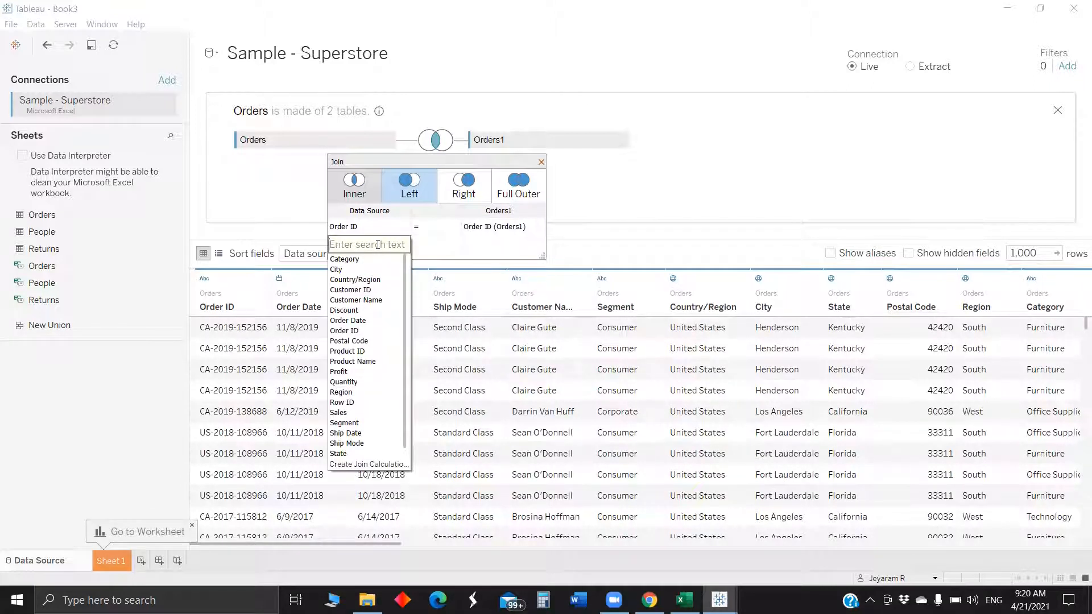
text(su)
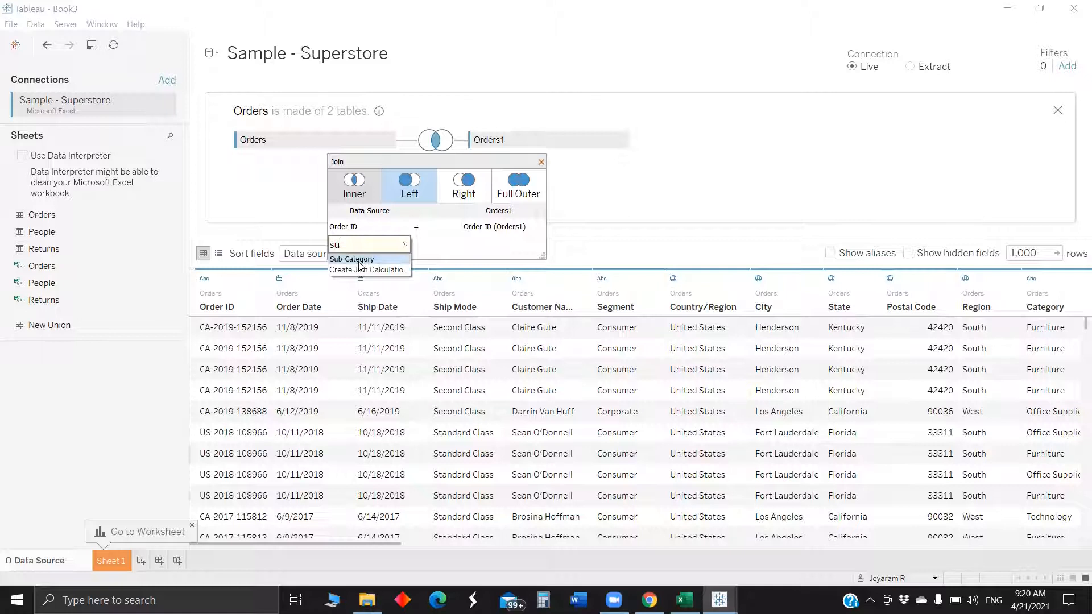
click(360, 260)
click(486, 243)
text(sub)
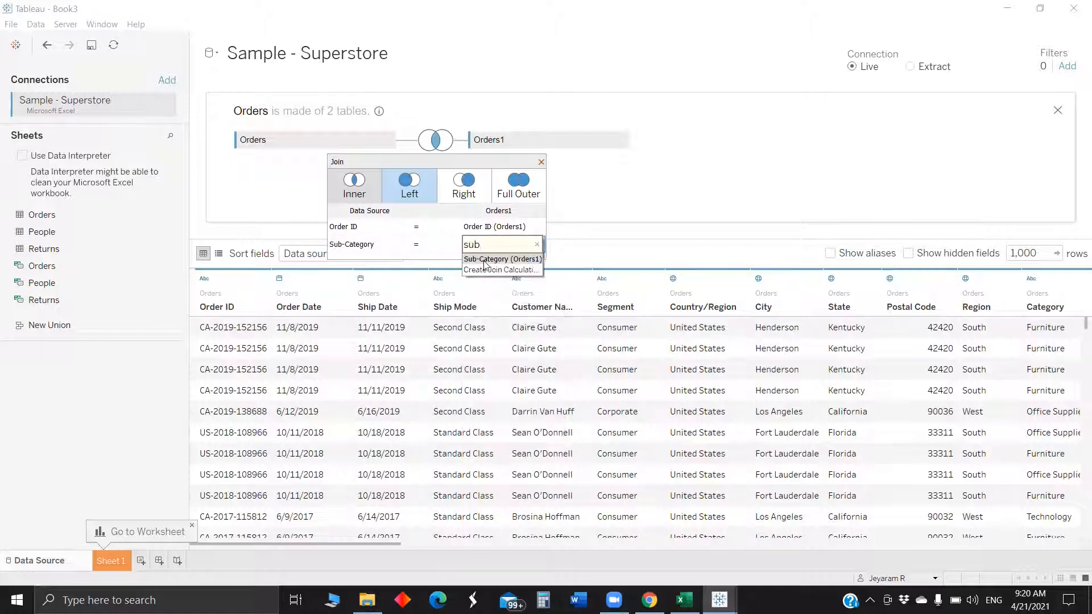
click(486, 260)
- Set the Sub-Category join operator to not equal (<>) on an inner join
click(435, 246)
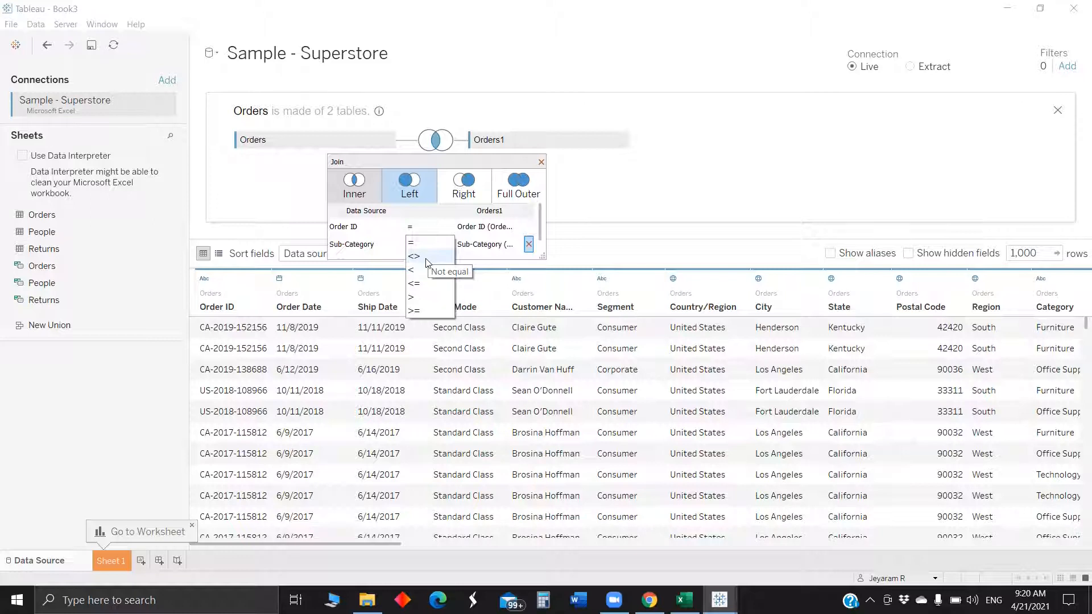
key(Escape)
scroll(431, 245, down, 1)
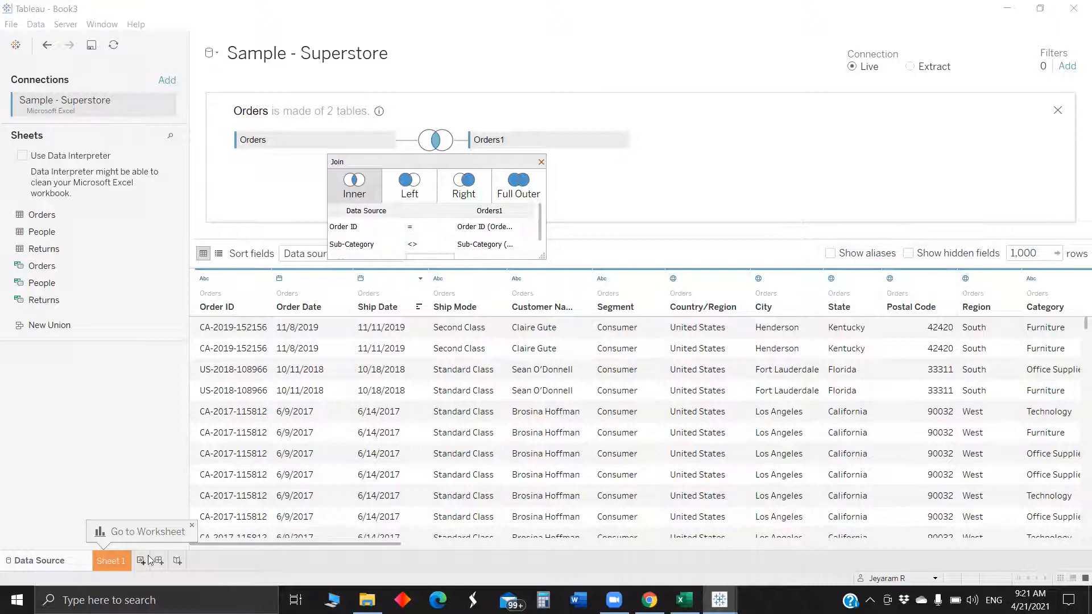
- On Sheet 1, place Sub-Category (Orders1) on Columns and Sub-Category on Rows
click(107, 558)
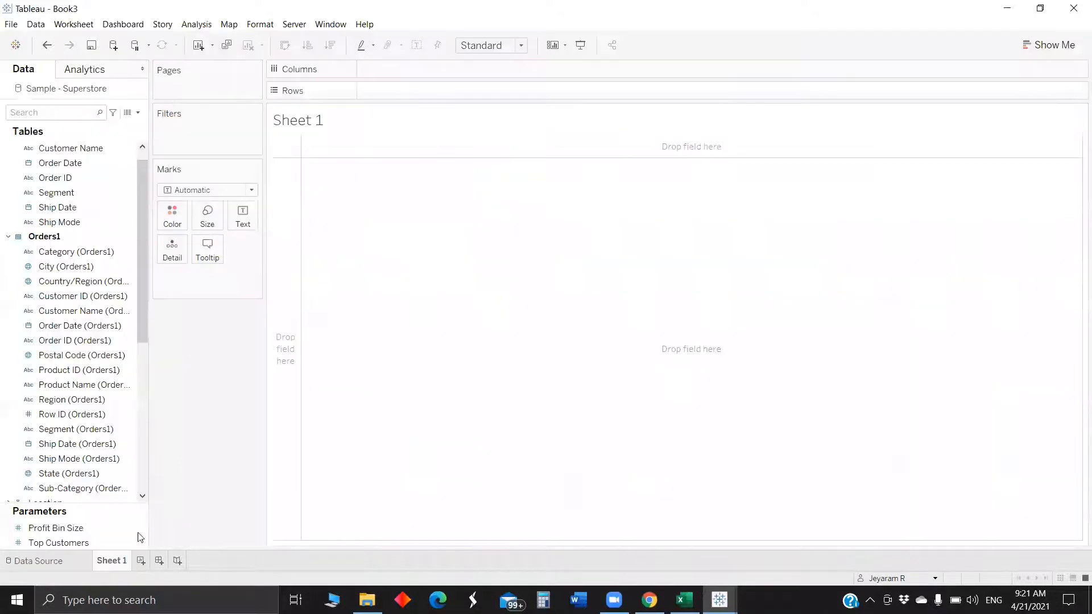
click(51, 112)
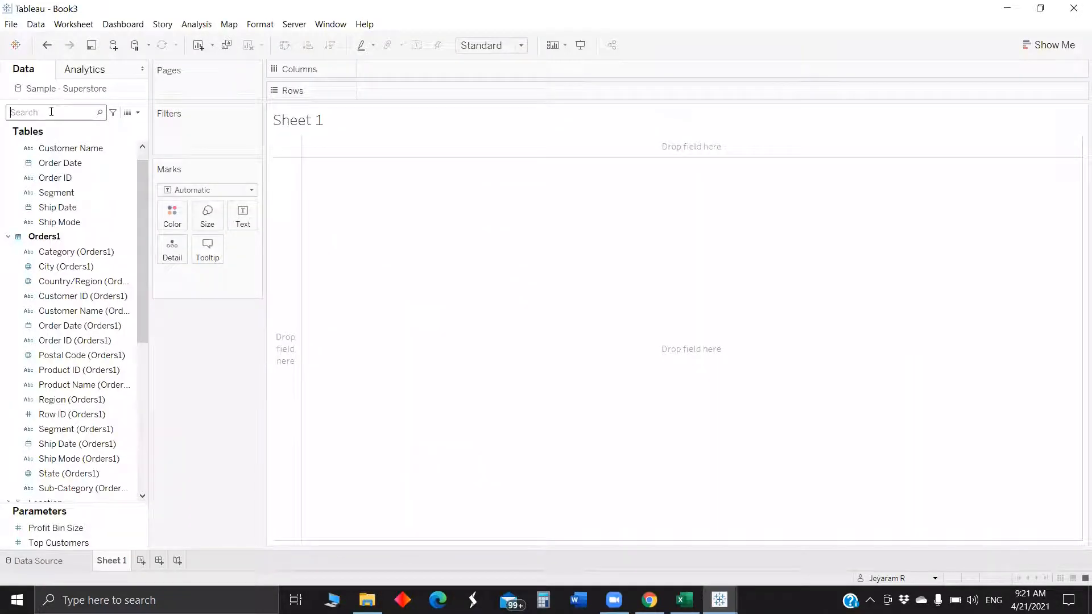
text(sub)
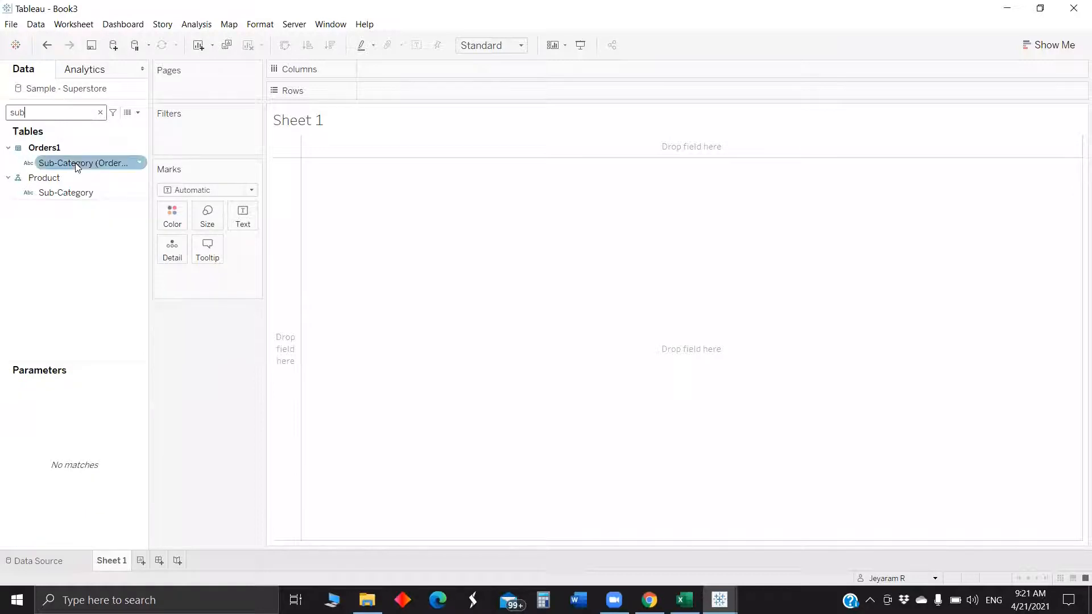
drag(75, 163, 421, 88)
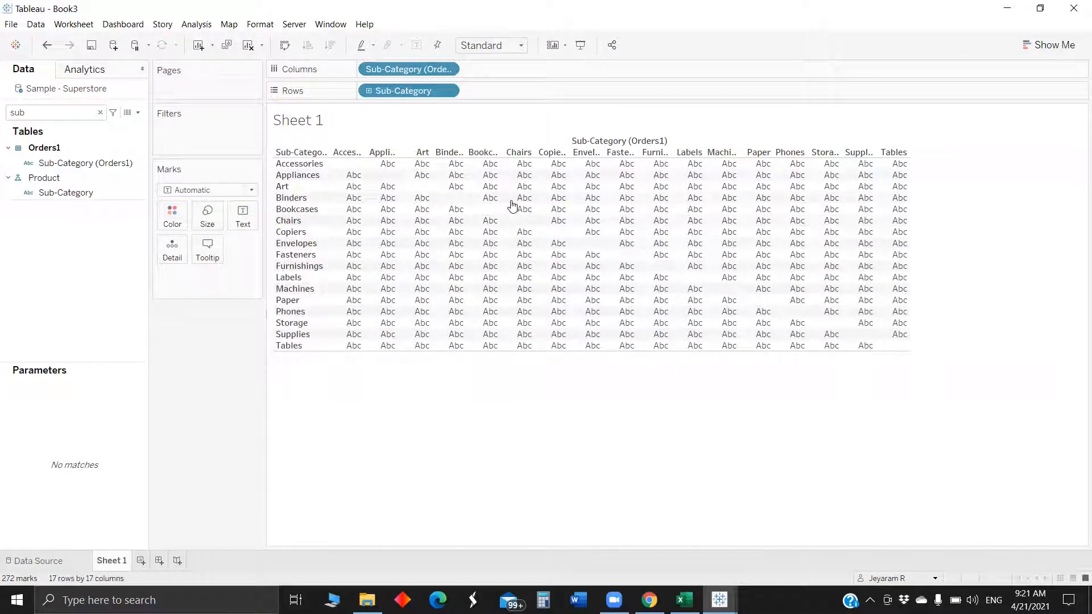
- Add the distinct count of Order ID, CNTD(Order ID), to the Text mark
click(31, 116)
key(BackSpace)
key(BackSpace)
key(BackSpace)
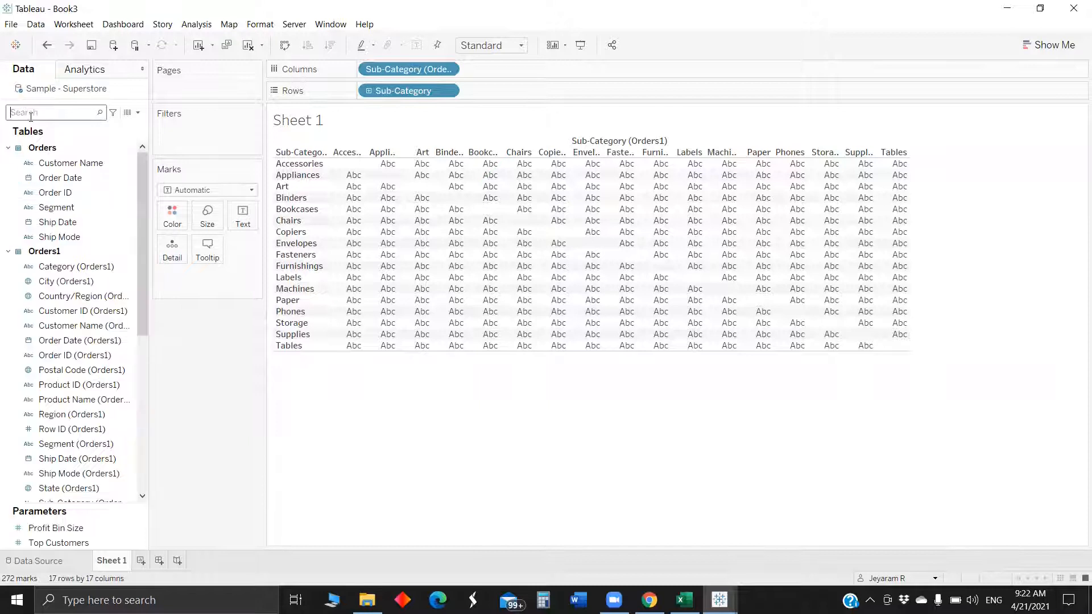
text(ord)
click(66, 179)
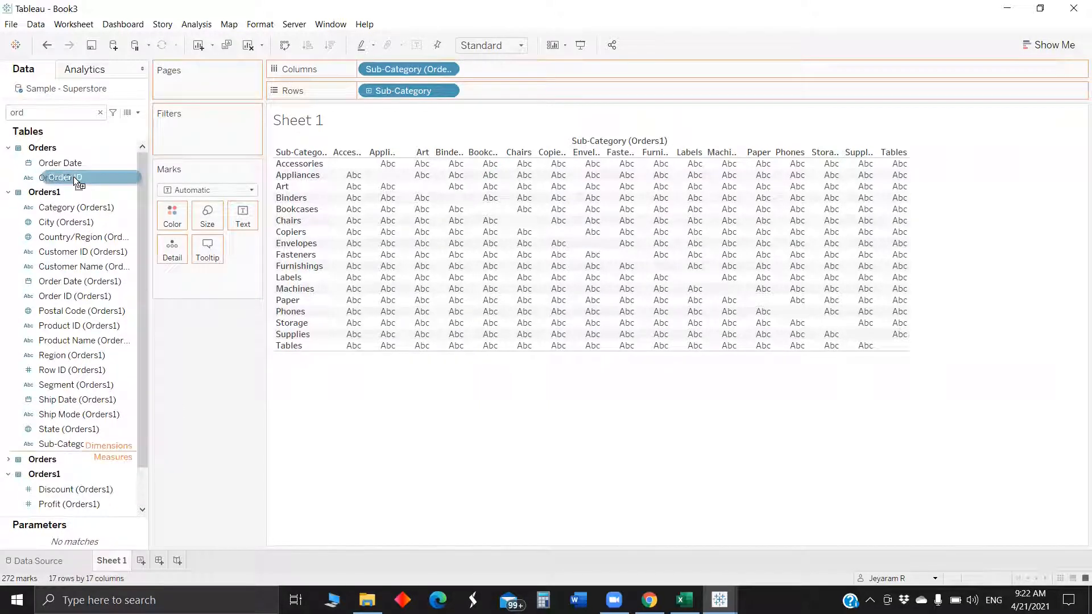
drag(72, 178, 245, 218)
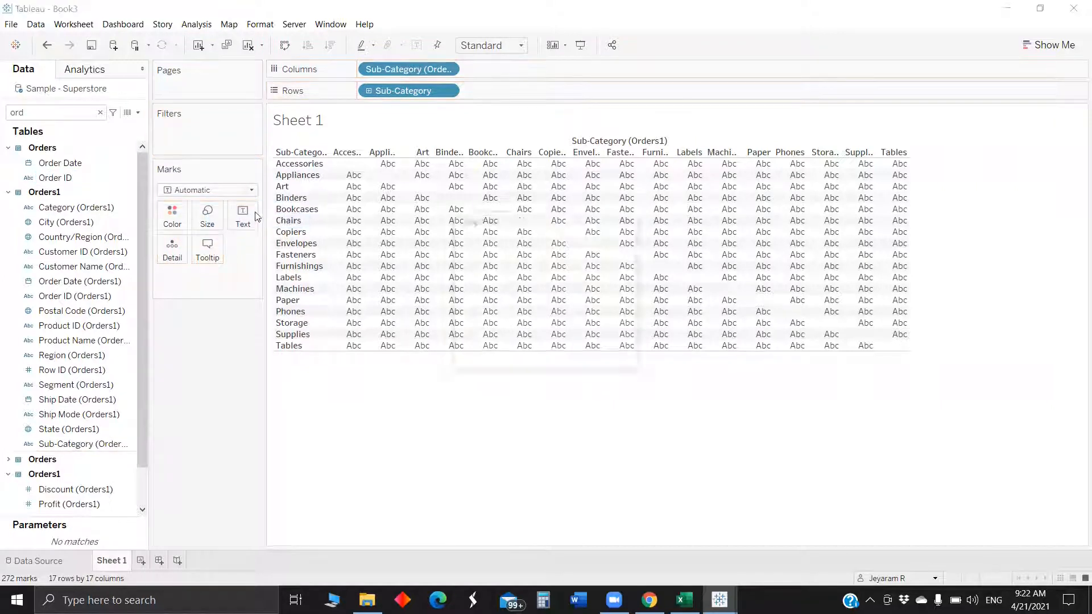
click(506, 306)
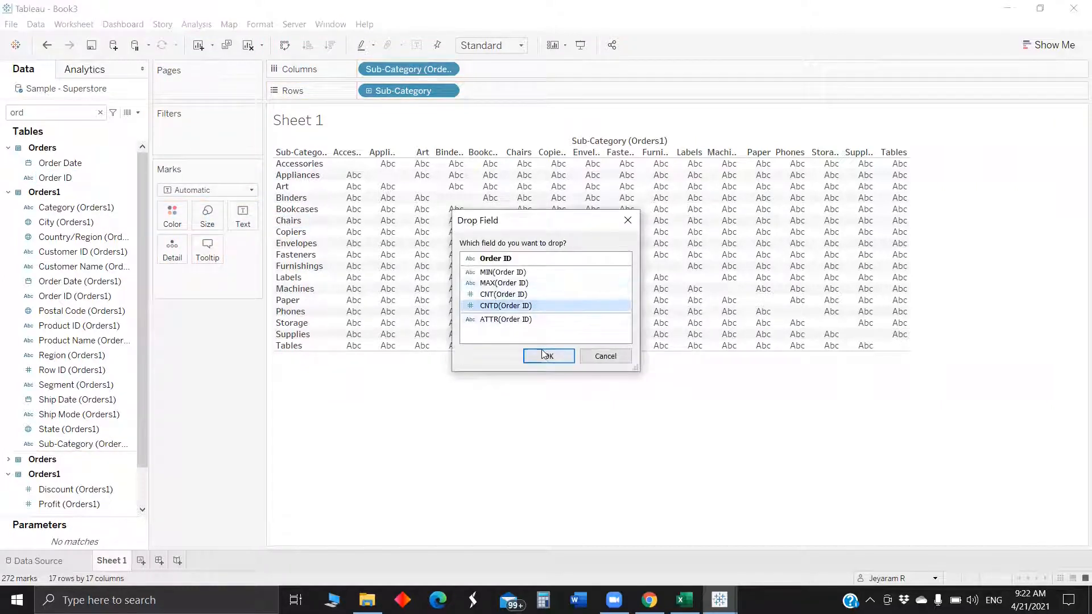
click(548, 356)
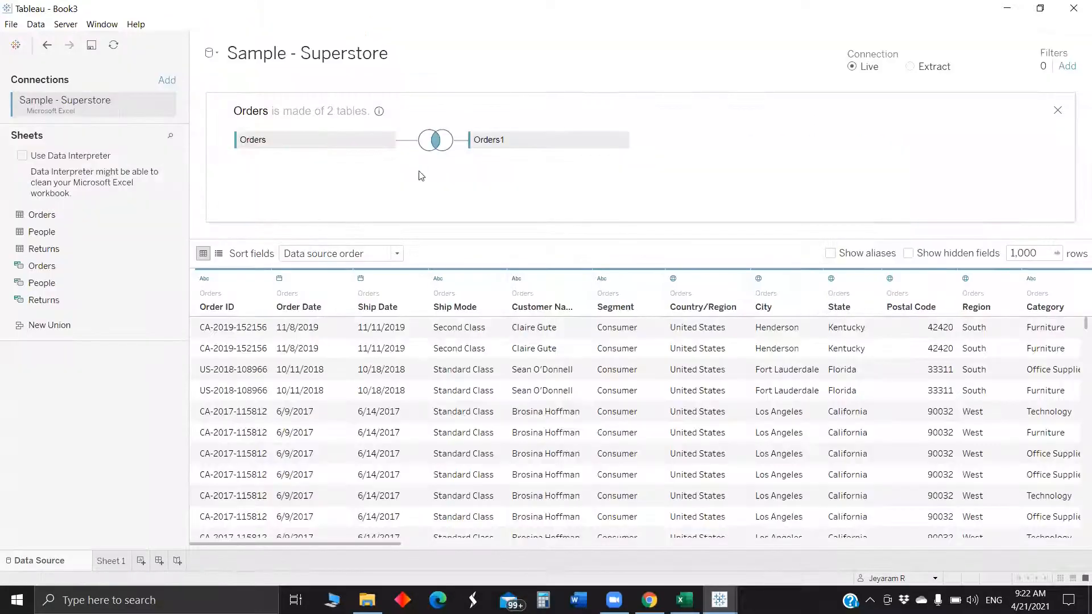
- Change the Sub-Category join operator to <= and return to Sheet 1
click(431, 141)
click(414, 245)
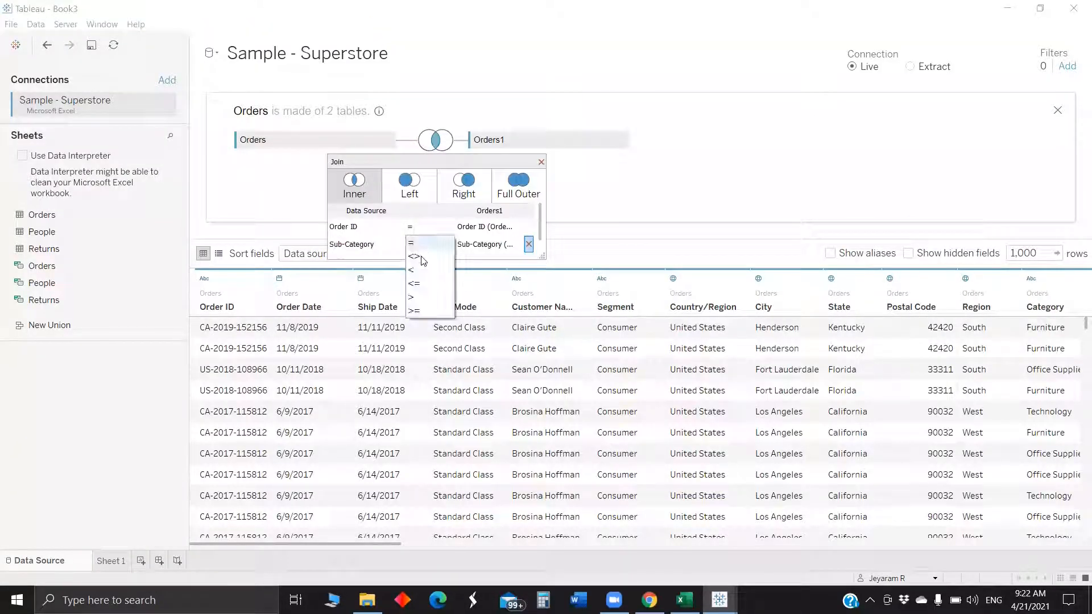
click(426, 282)
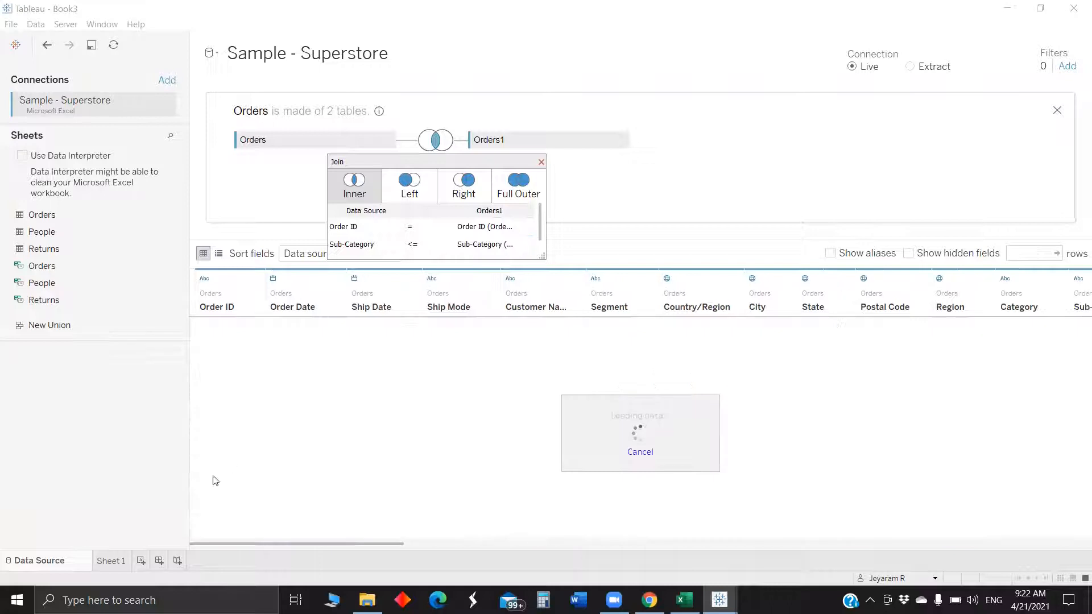
click(112, 562)
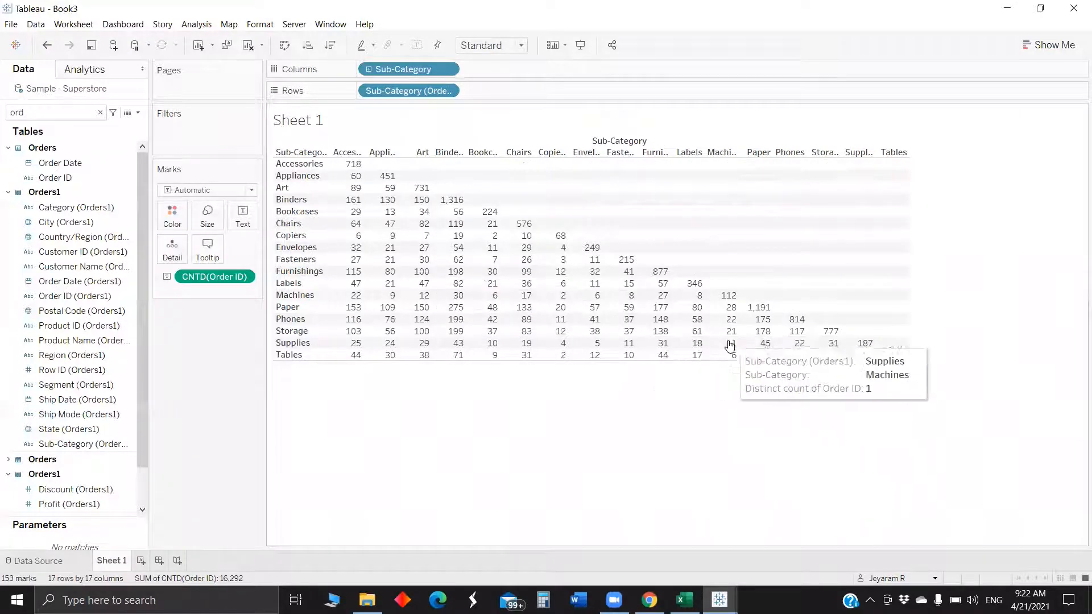
- Add a new worksheet and connect the saved Sample - Superstore data source as a second data source
mouse_move(865, 358)
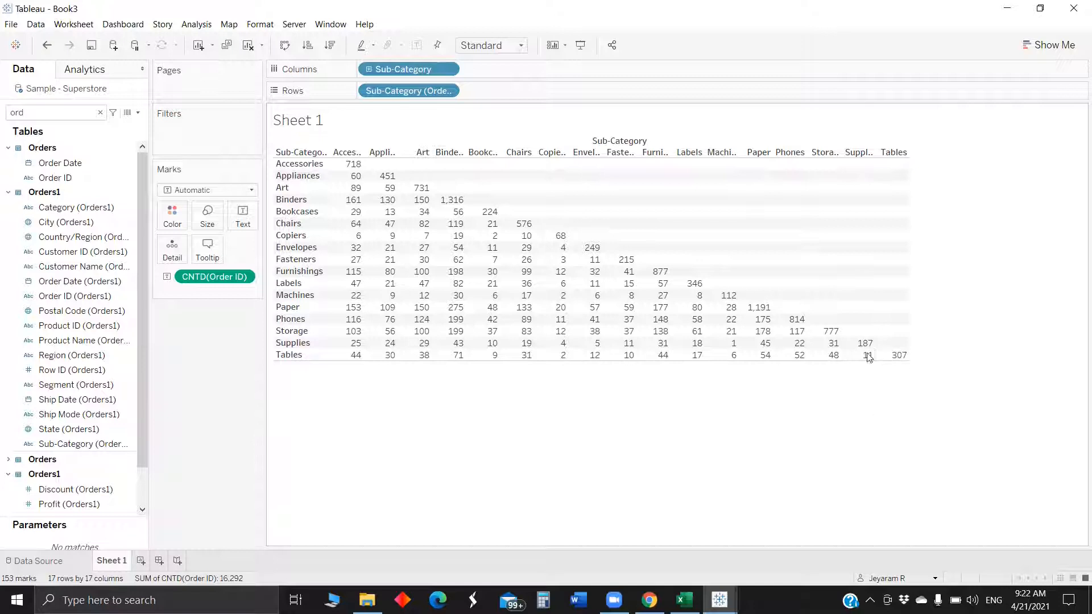
mouse_move(442, 206)
click(141, 561)
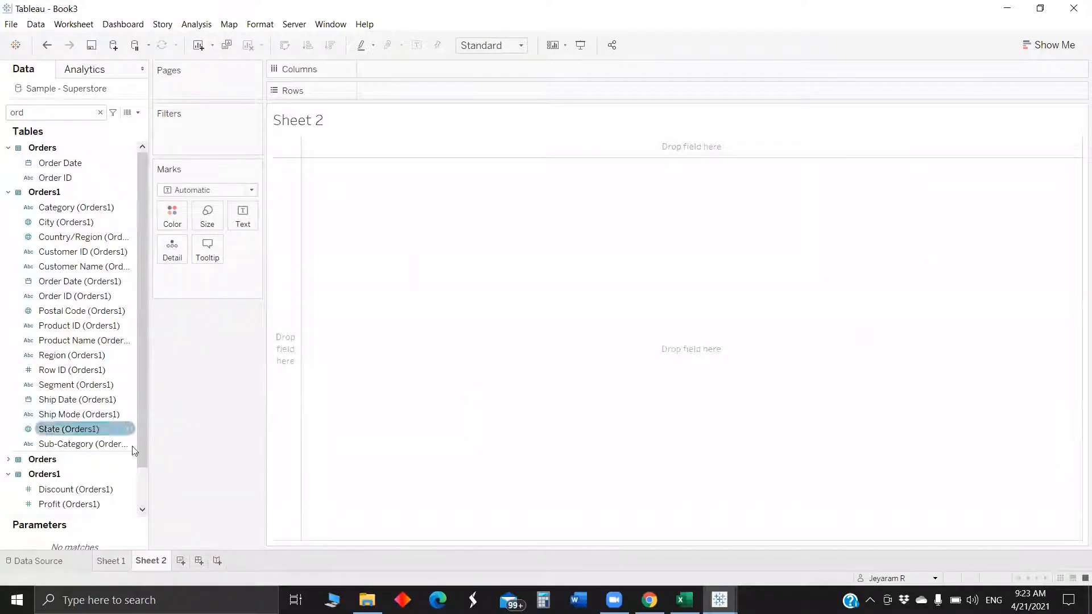
key(ctrl+shift+Tab)
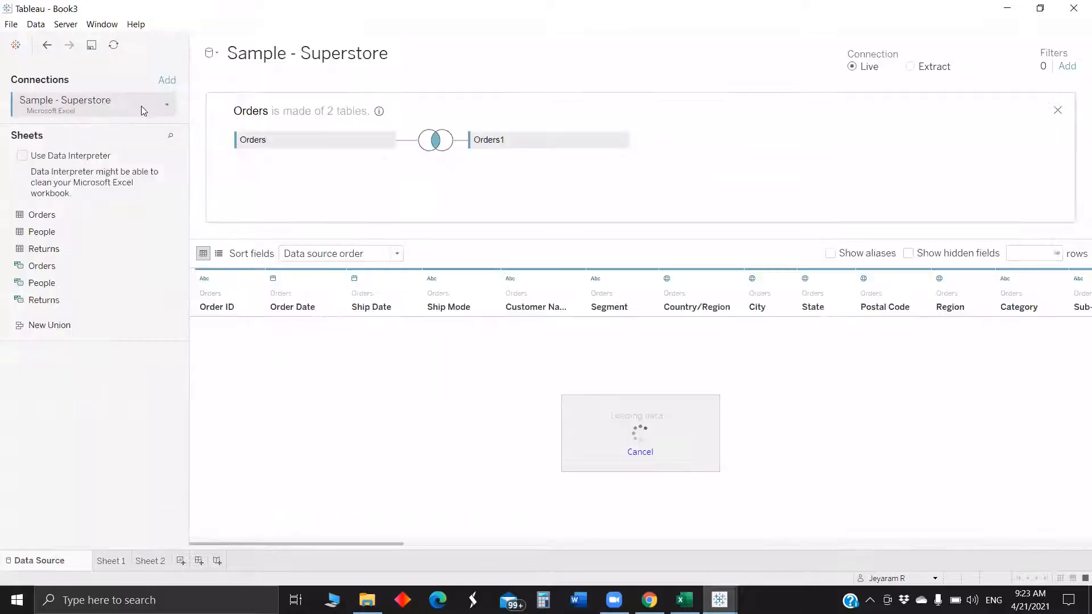
click(211, 55)
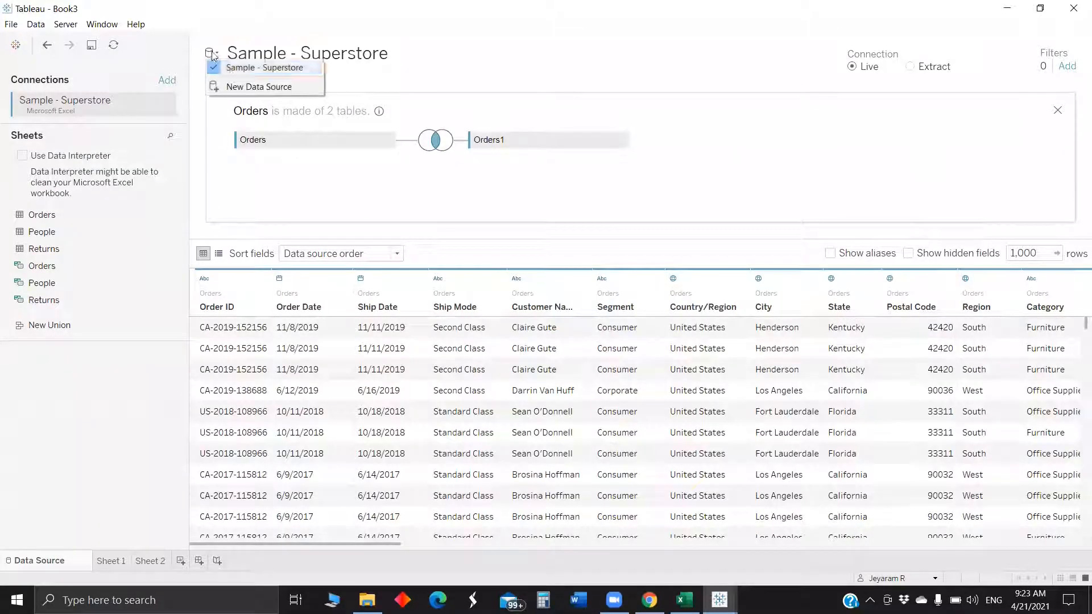
click(244, 86)
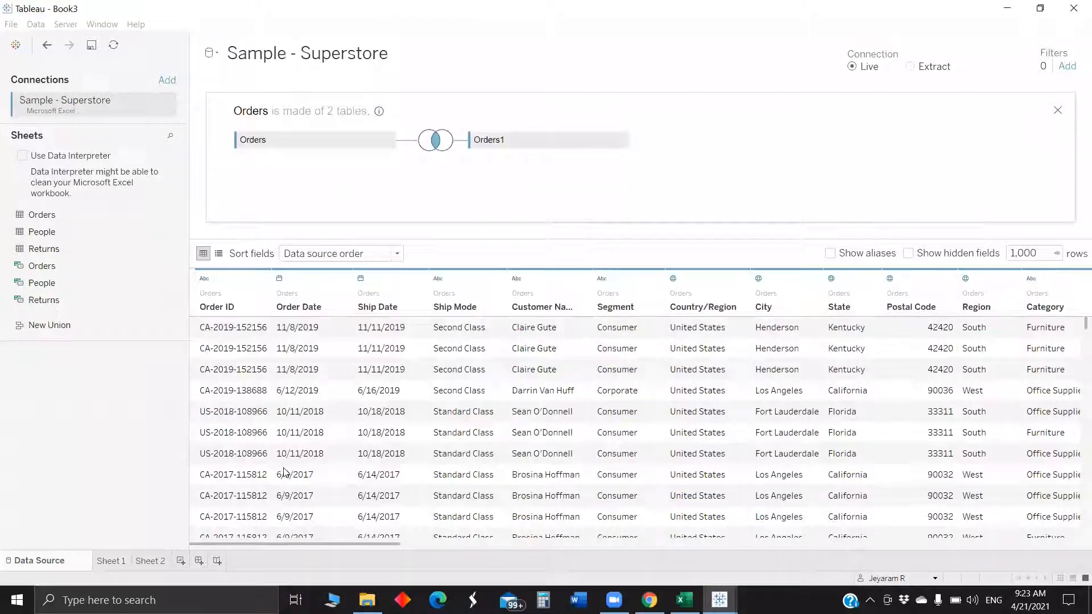
click(274, 481)
key(ctrl+Tab)
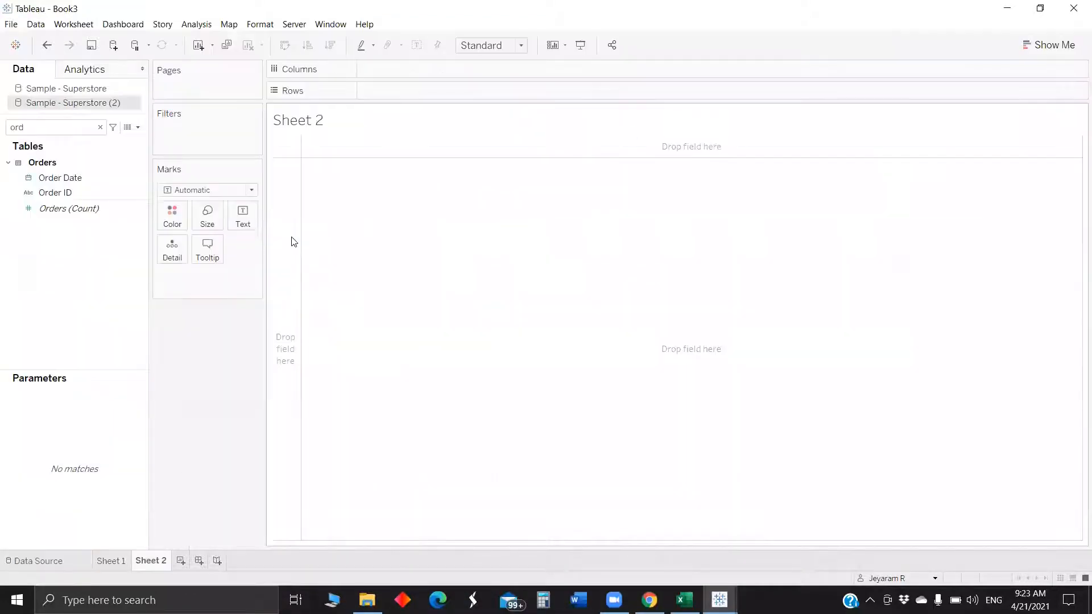
- Inspect the original data source's join setup and return to Sheet 2
click(99, 90)
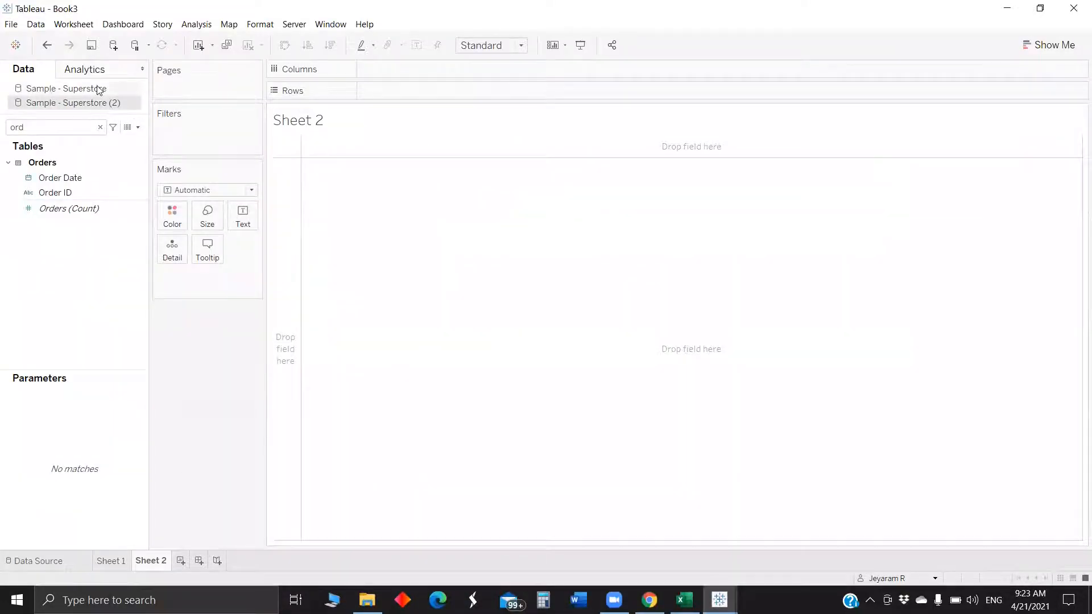
click(67, 559)
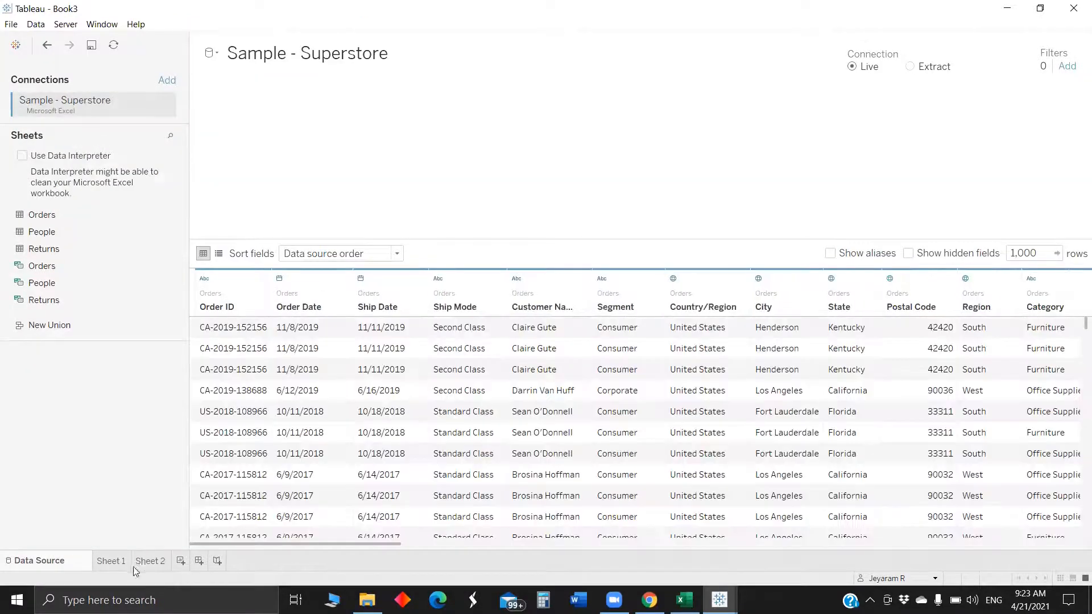
click(150, 560)
- From the Sample - Superstore (2) source, place Sub-Category on Rows of Sheet 2
click(80, 104)
click(67, 130)
key(BackSpace)
key(BackSpace)
key(BackSpace)
text(cate)
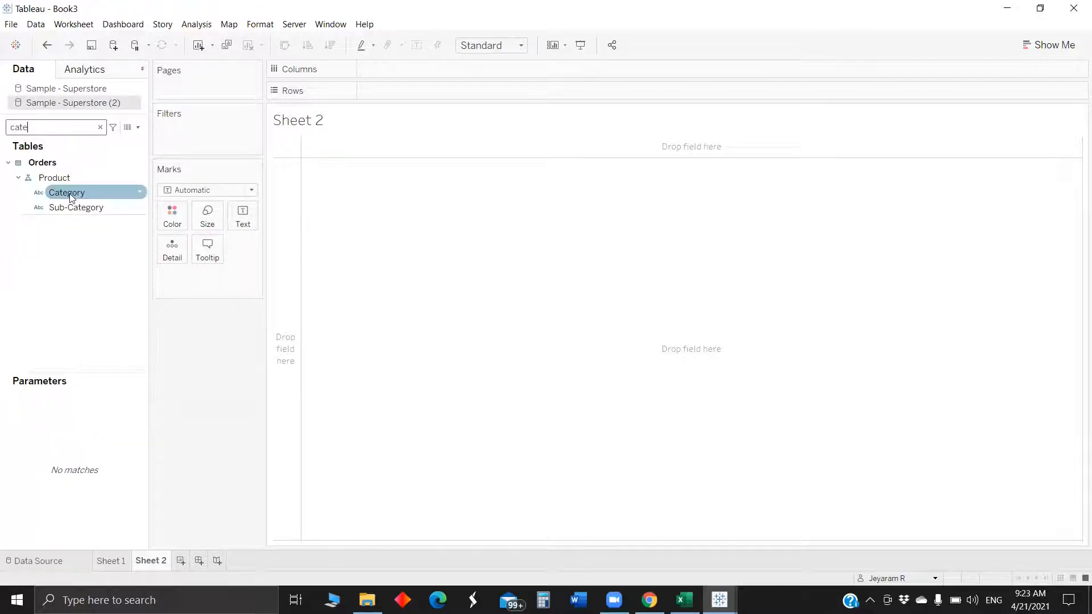
drag(70, 193, 388, 100)
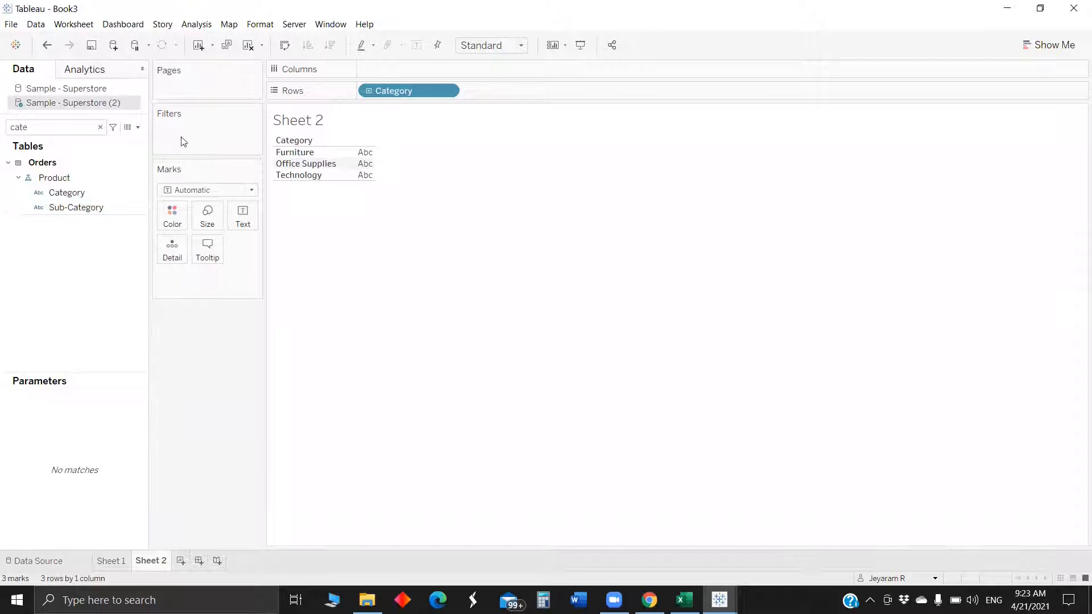
drag(393, 89, 247, 319)
drag(66, 208, 387, 91)
- Add the distinct count of Order ID, CNTD(Order ID), to the Text mark on Sheet 2
click(83, 126)
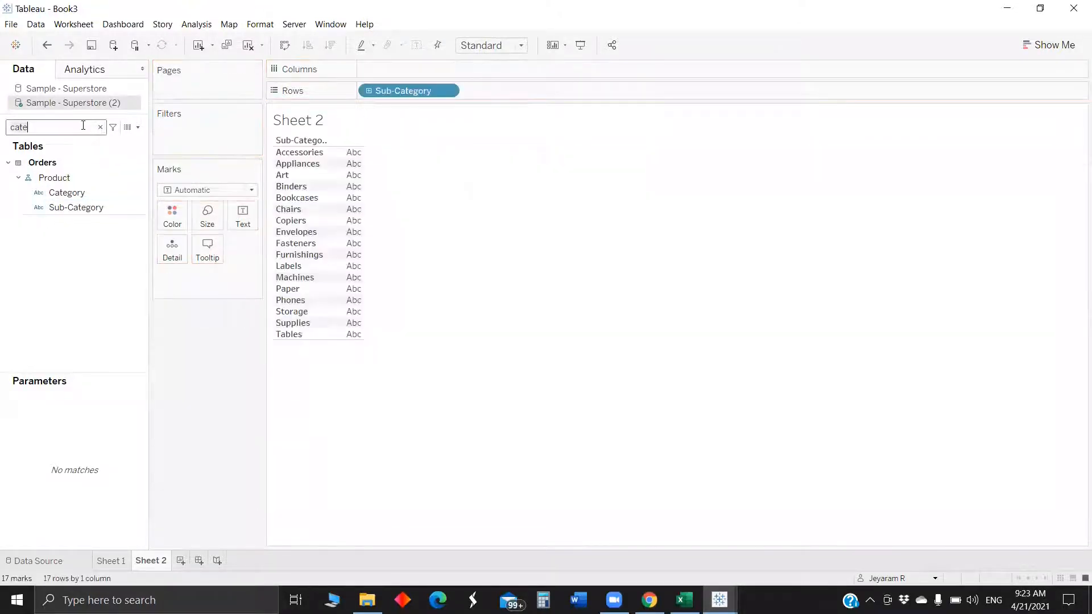
key(BackSpace)
key(BackSpace)
key(BackSpace)
key(BackSpace)
text(sa)
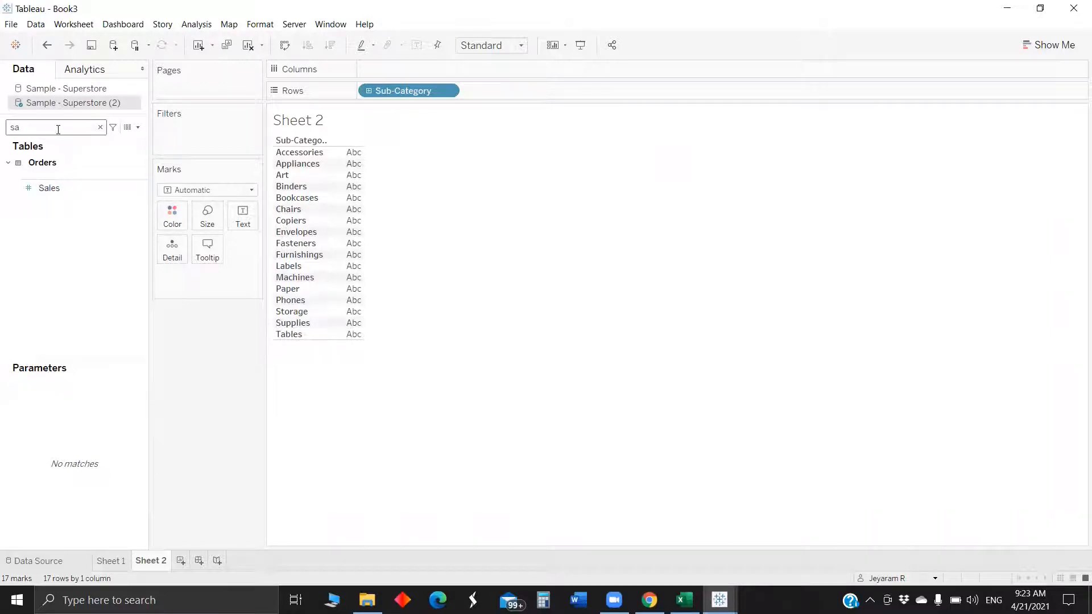
key(BackSpace)
key(BackSpace)
text(orce)
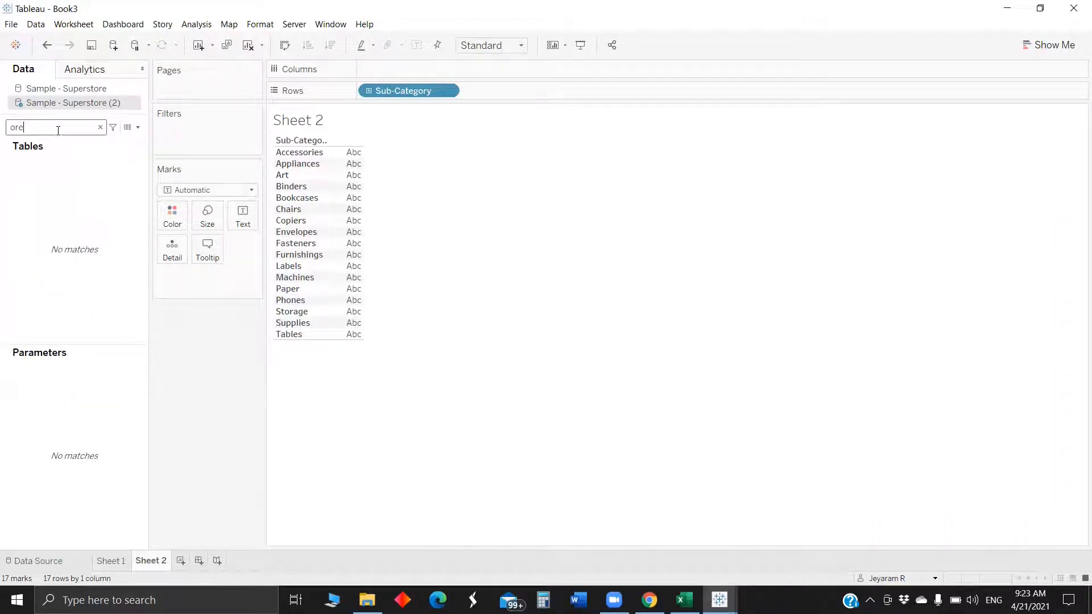
key(BackSpace)
drag(55, 193, 249, 221)
click(514, 305)
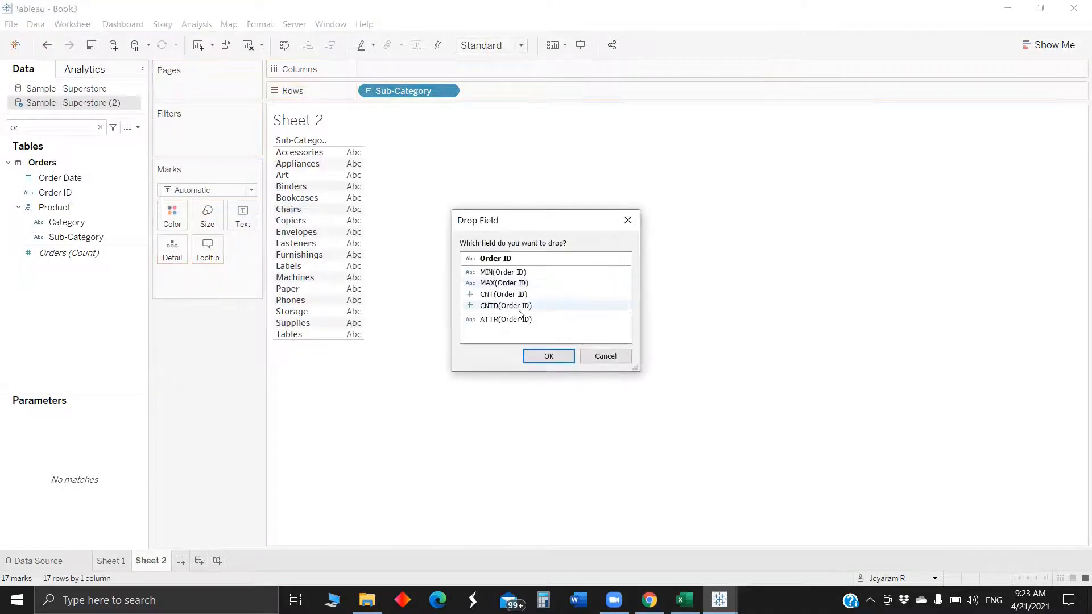
click(563, 361)
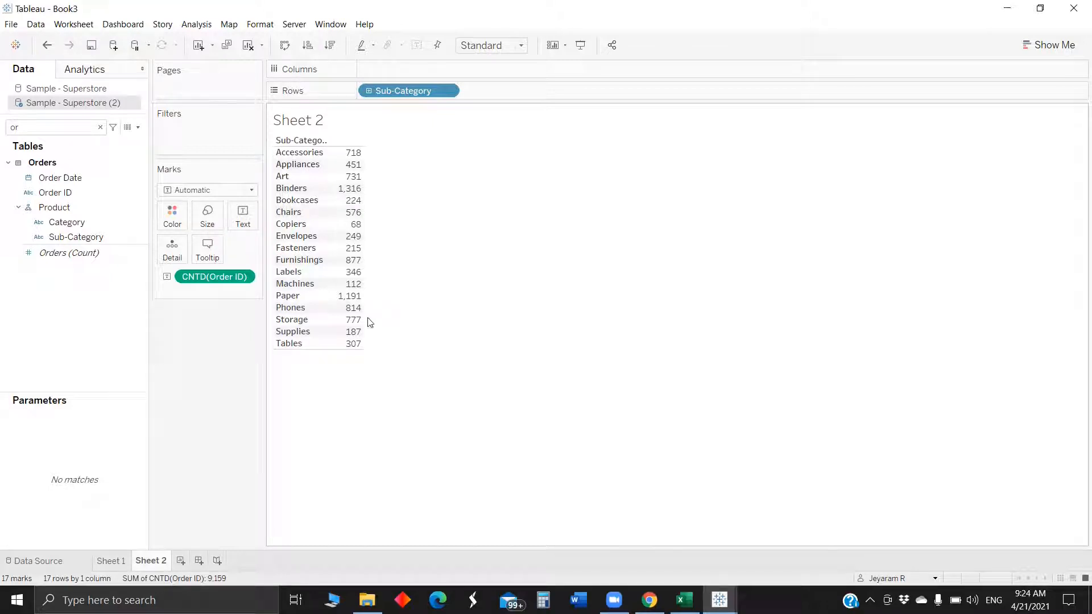
- On Sheet 1, fit the matrix to Entire View
click(119, 565)
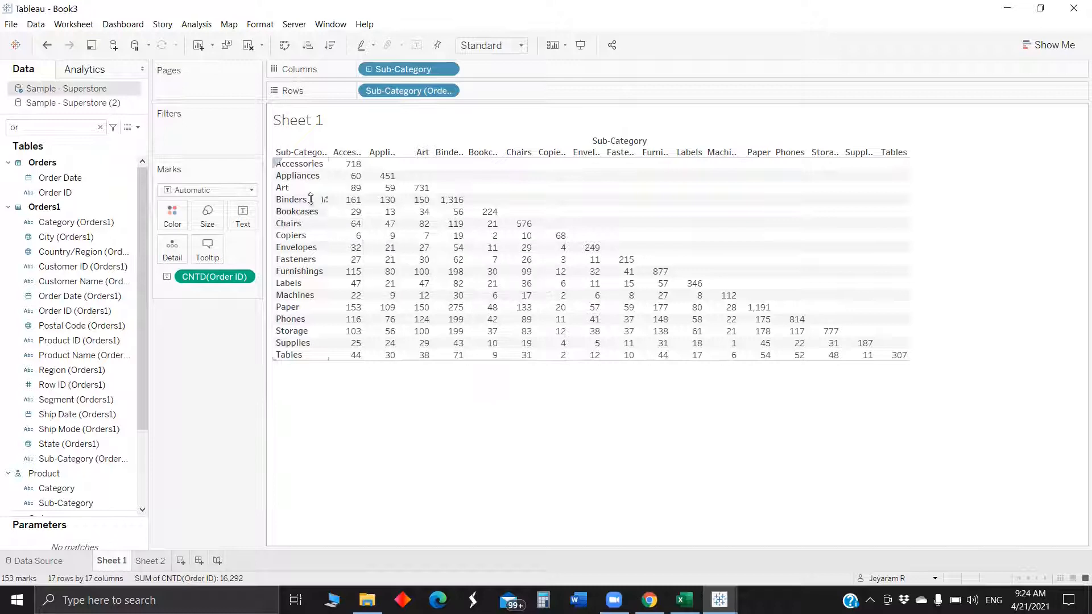
click(483, 46)
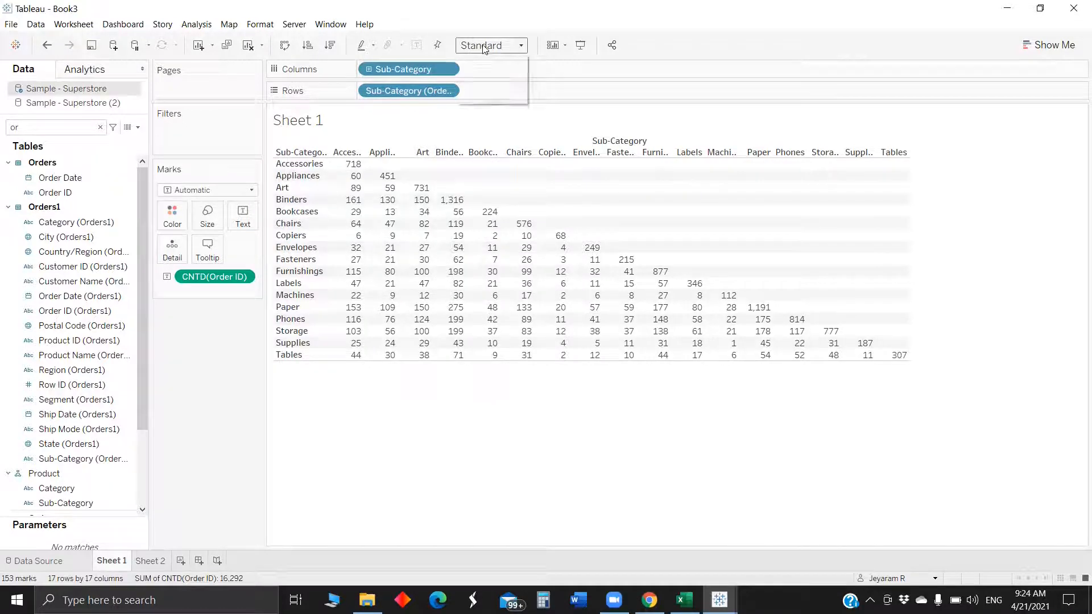
click(486, 98)
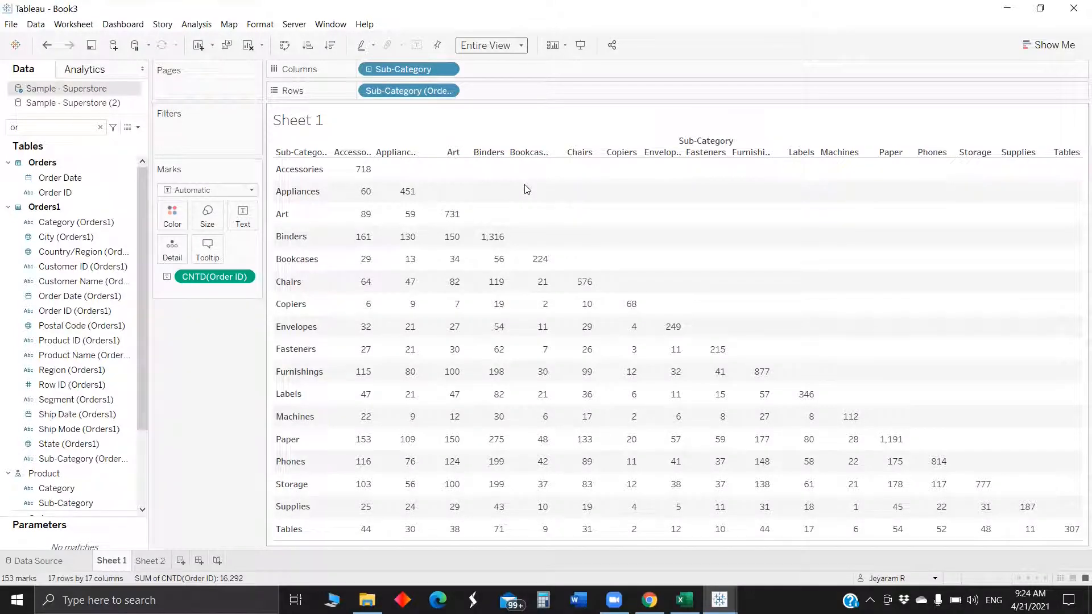
- Hide the column field labels and rotate the column header labels vertically
right_click(698, 143)
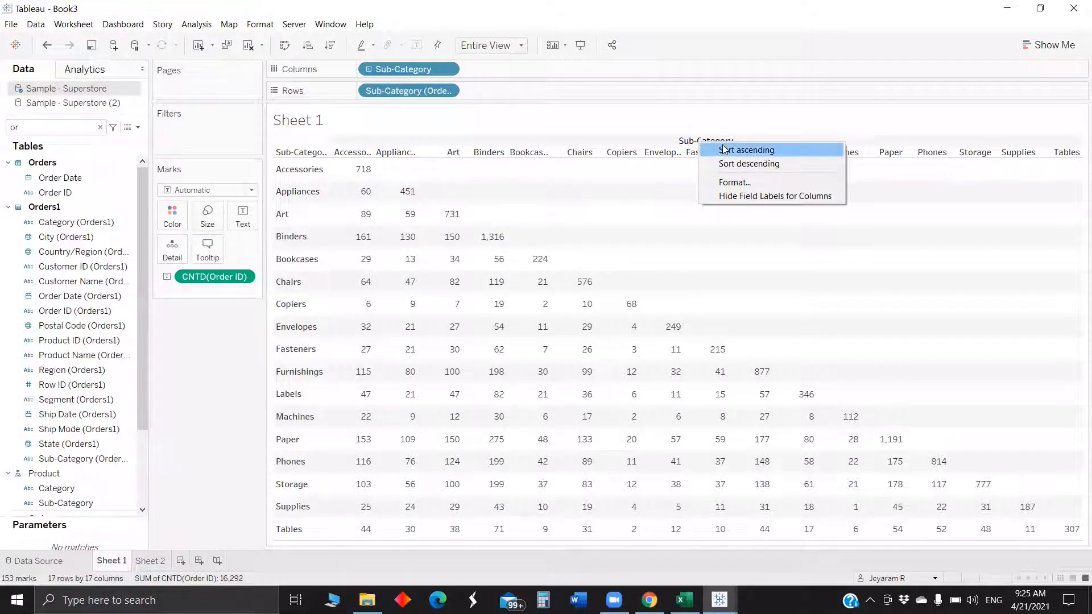
click(747, 198)
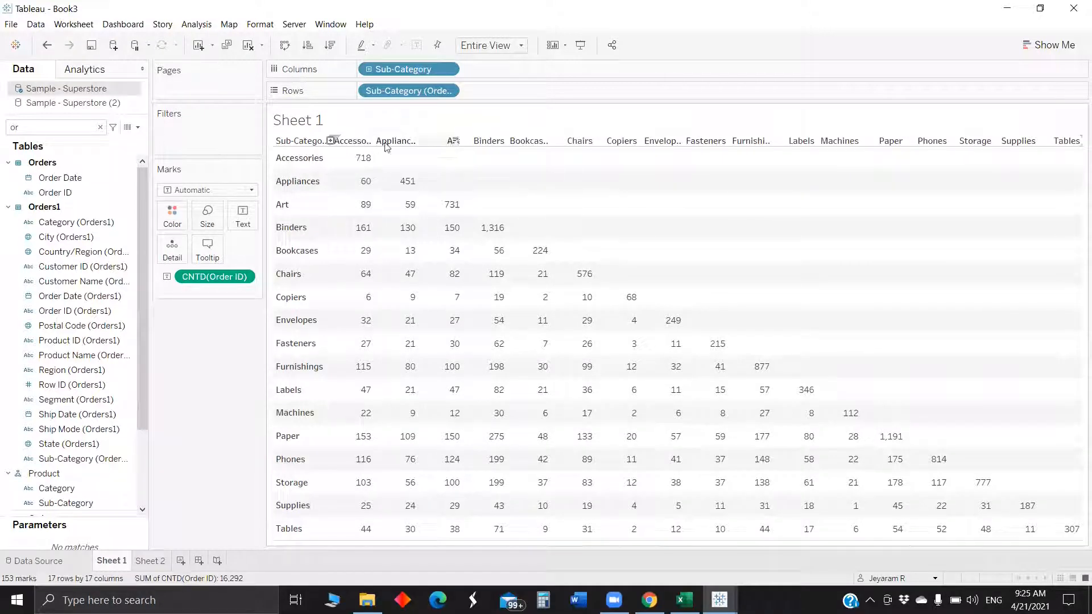
right_click(351, 142)
click(401, 231)
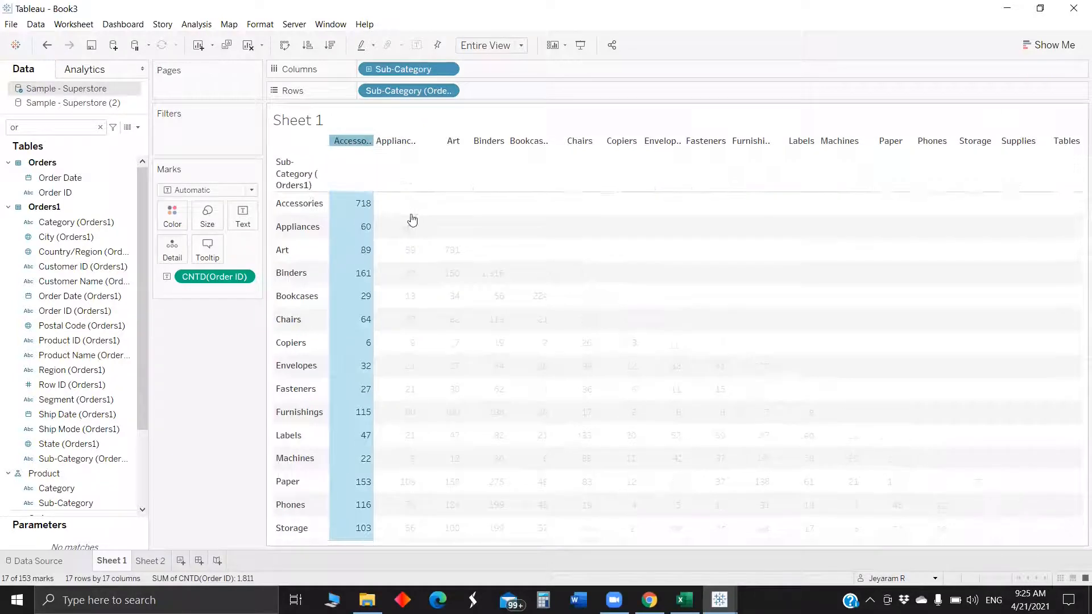
click(477, 220)
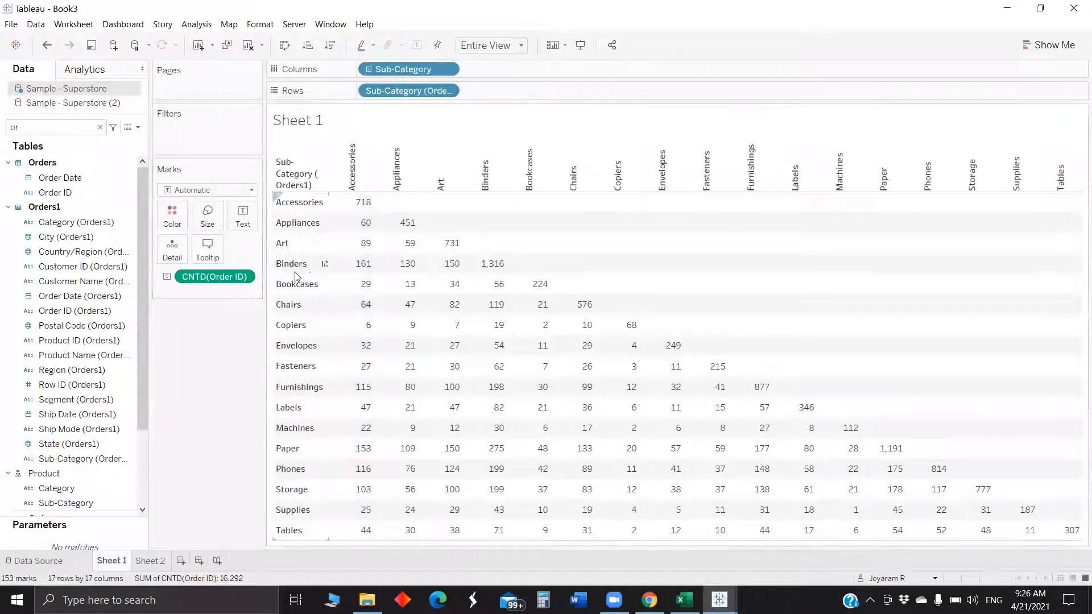
- Color the matrix by CNTD(Order ID) and set the mark type to Square to make a heatmap
mouse_move(194, 278)
mouse_down()
mouse_move(196, 239)
mouse_move(173, 216)
mouse_up()
click(204, 192)
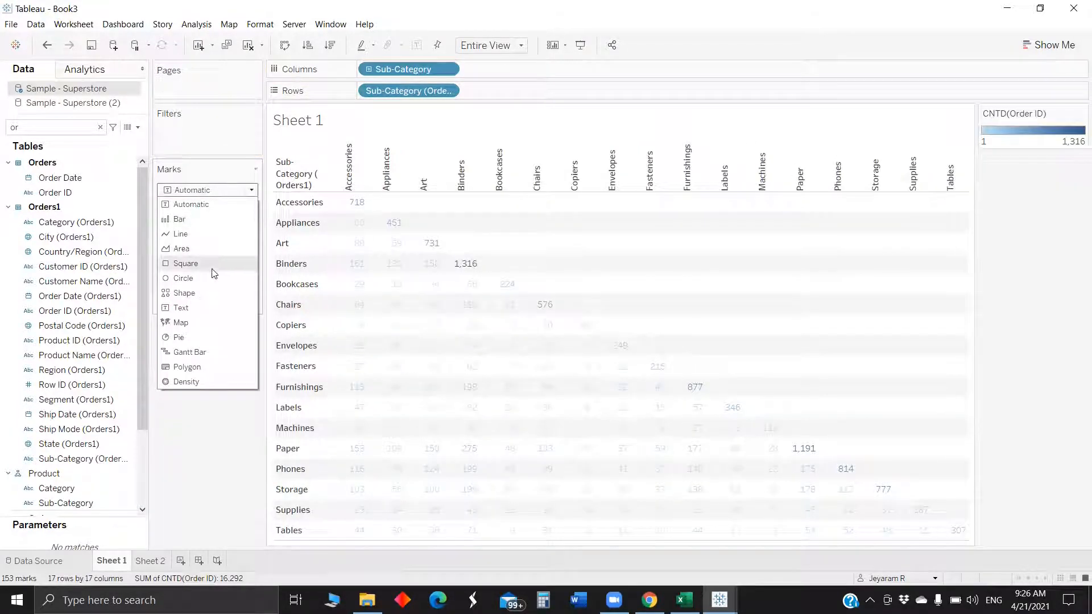
click(185, 264)
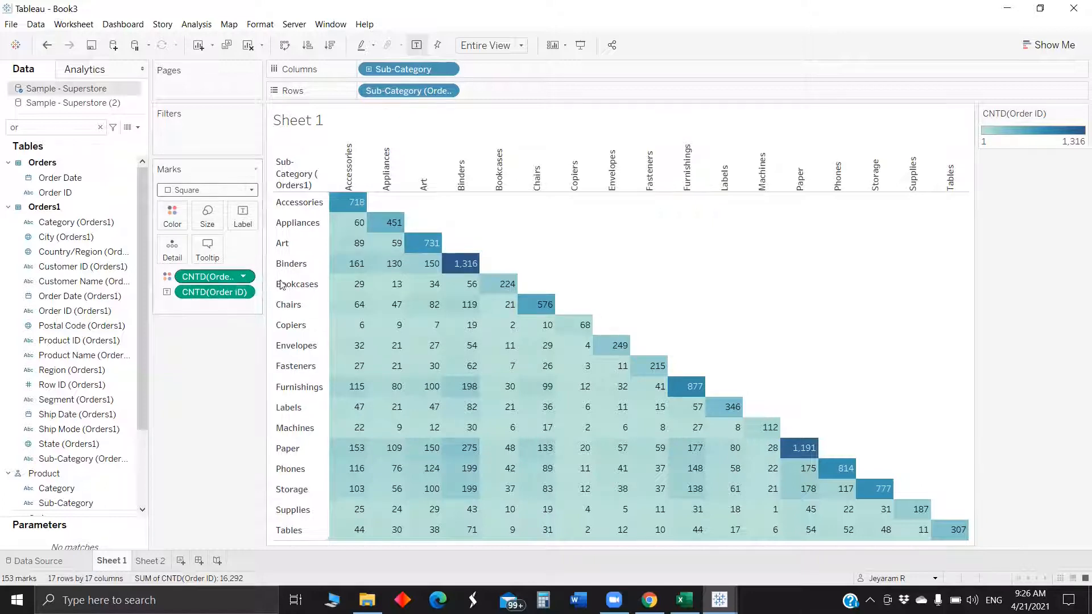
- Create a new parameter with a list of allowable values 1, 2 and 3
mouse_move(355, 291)
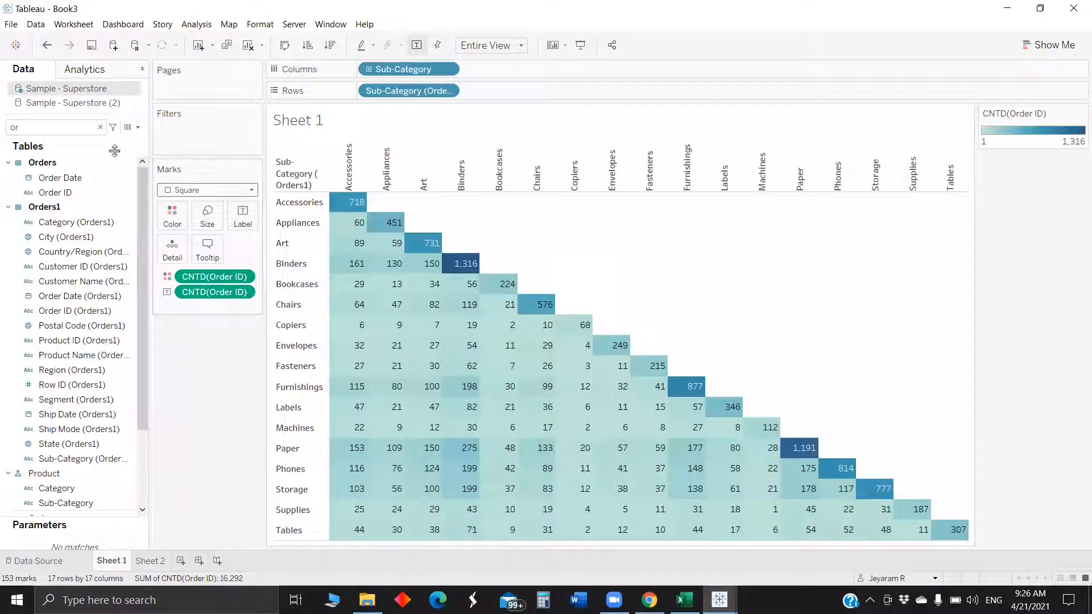
click(100, 127)
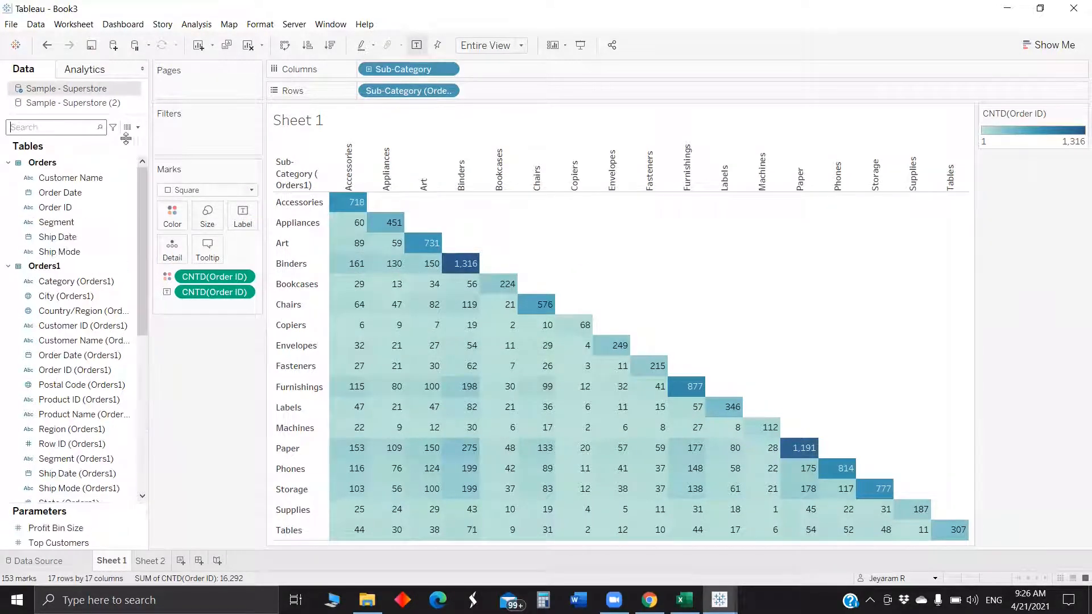
click(138, 128)
click(97, 142)
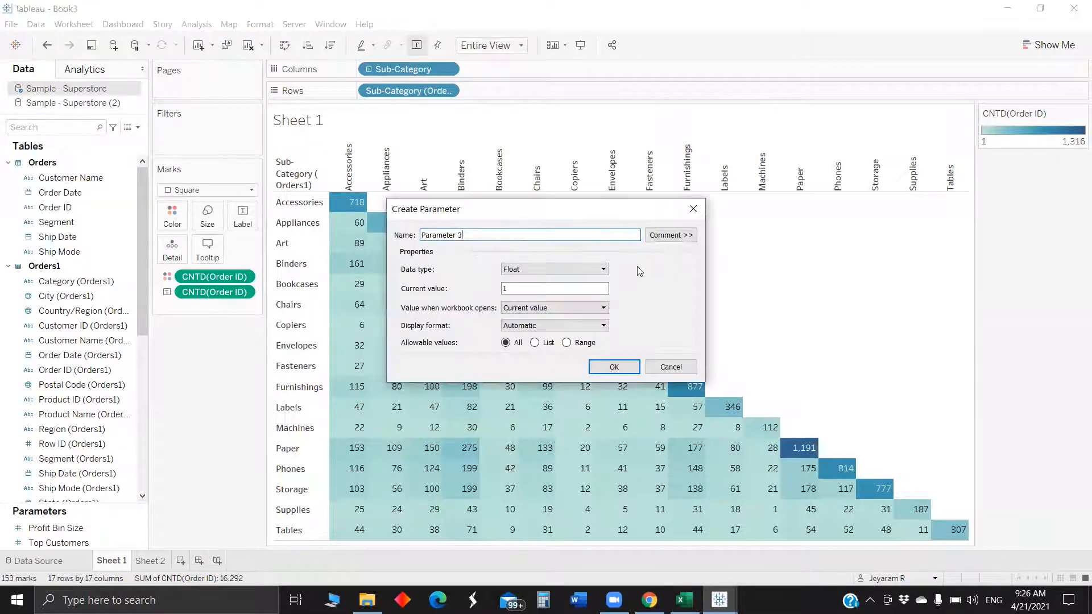
click(535, 343)
click(430, 397)
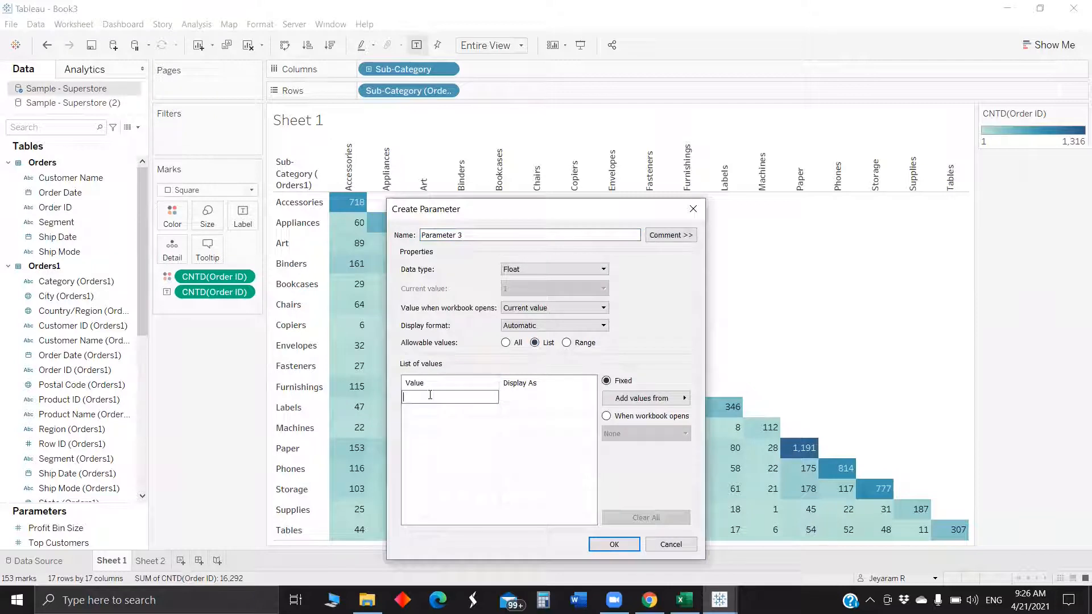
text(1)
key(Return)
text(2)
key(Return)
text(3)
key(Return)
- Set the parameter values' display names to Sales, Profit and #orders
click(512, 401)
click(517, 397)
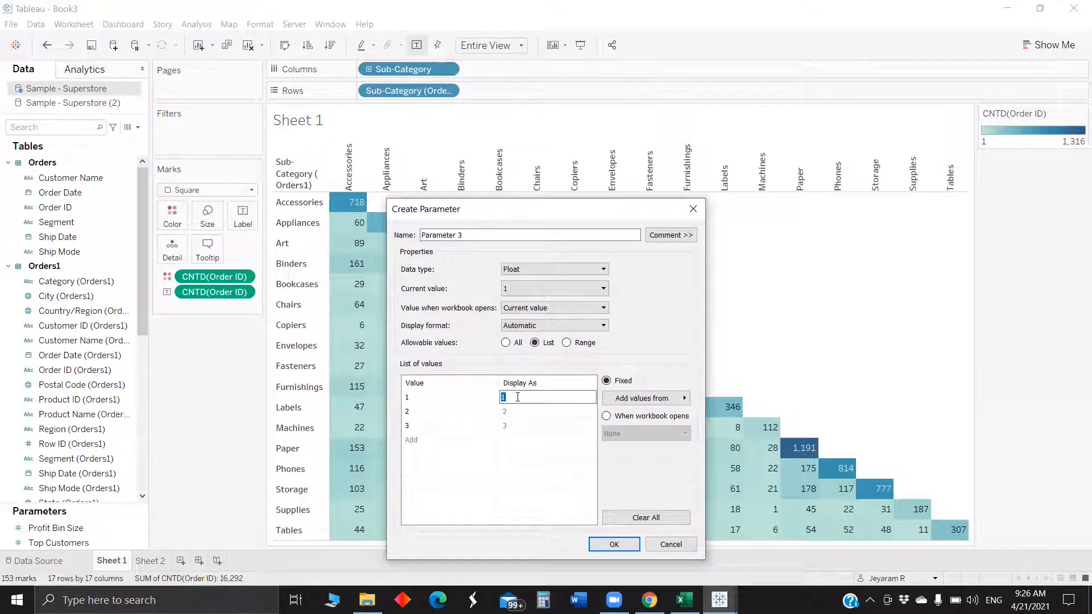
text(SAles)
click(515, 413)
click(517, 410)
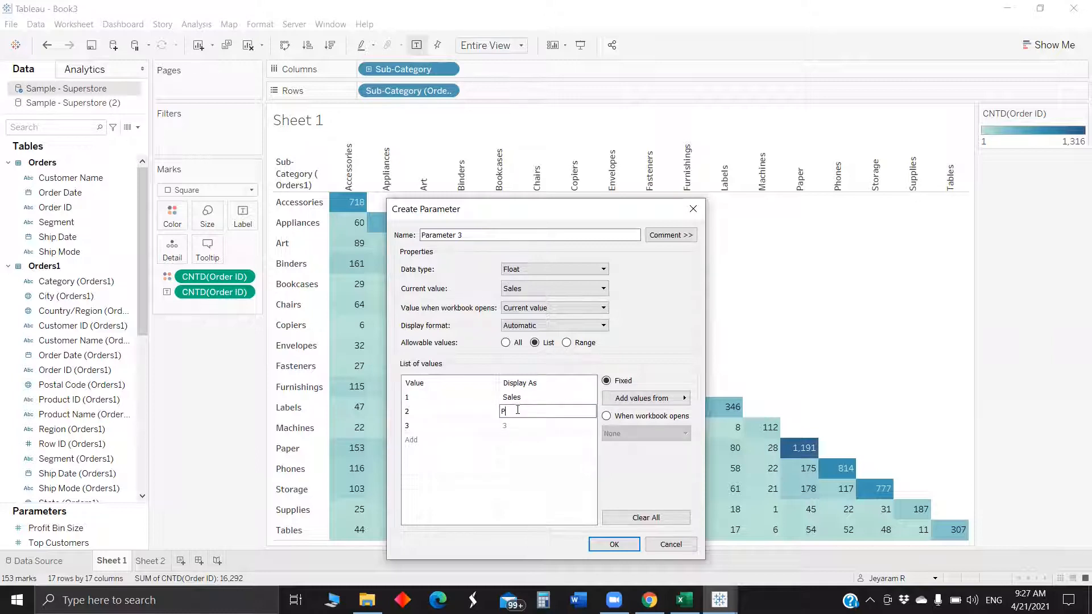
key(Return)
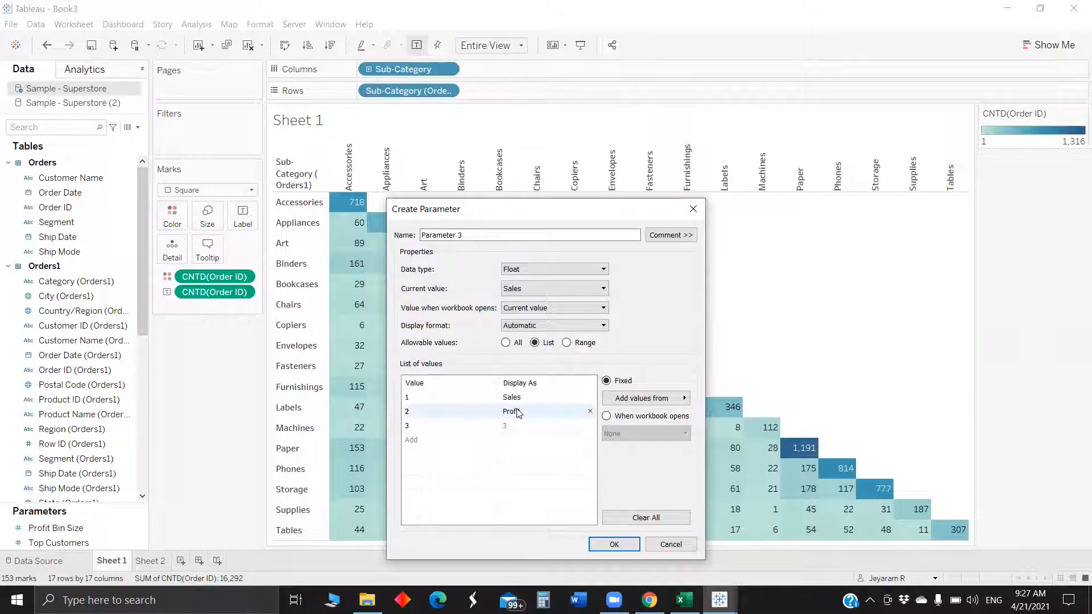
click(516, 424)
click(516, 425)
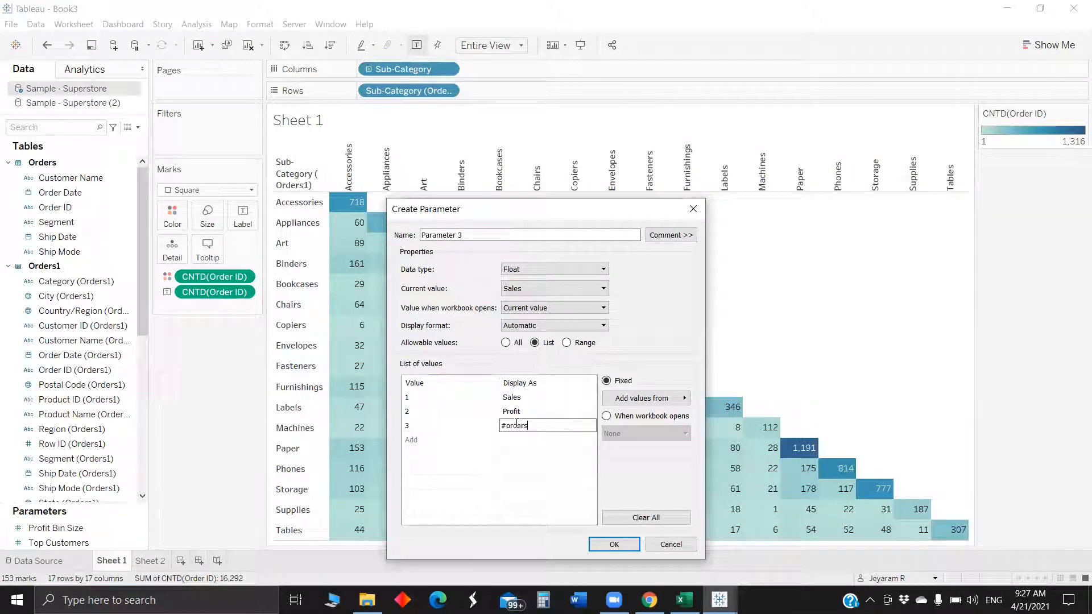
- Name the parameter Metric selection
triple_click(451, 233)
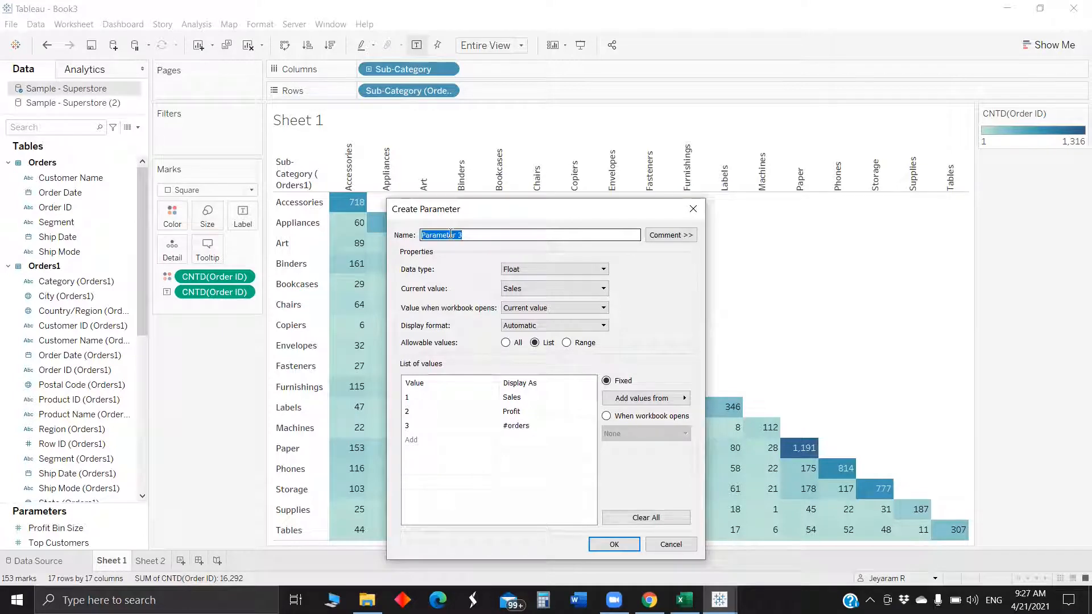
key(BackSpace)
text(MEtric)
key(BackSpace)
key(BackSpace)
key(BackSpace)
key(BackSpace)
text(etric selection)
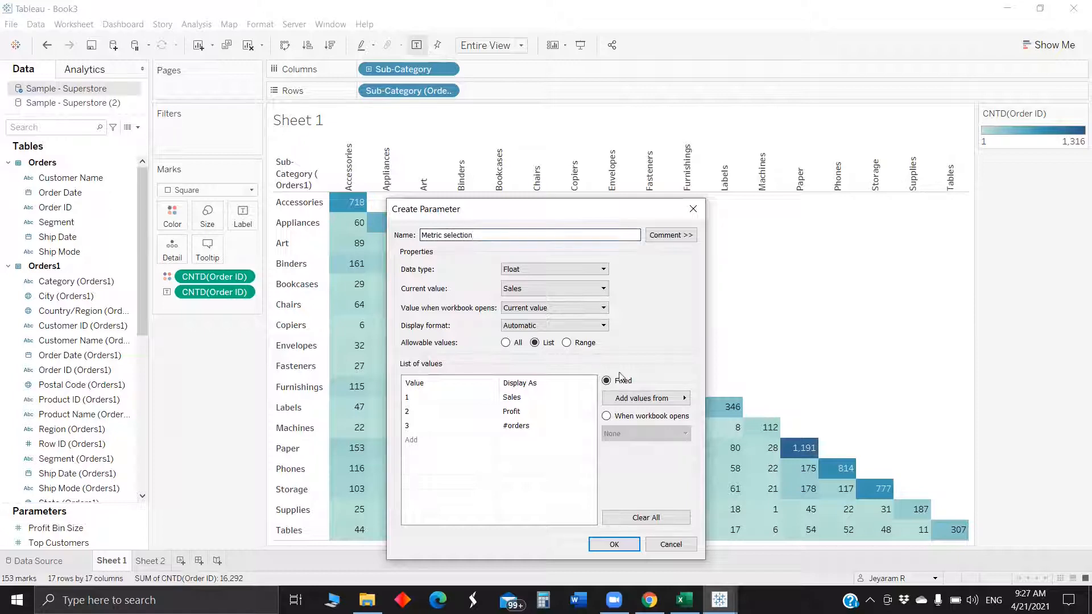
- Create the Metric selection parameter and show its parameter control on the sheet, keeping Sales selected
key(Return)
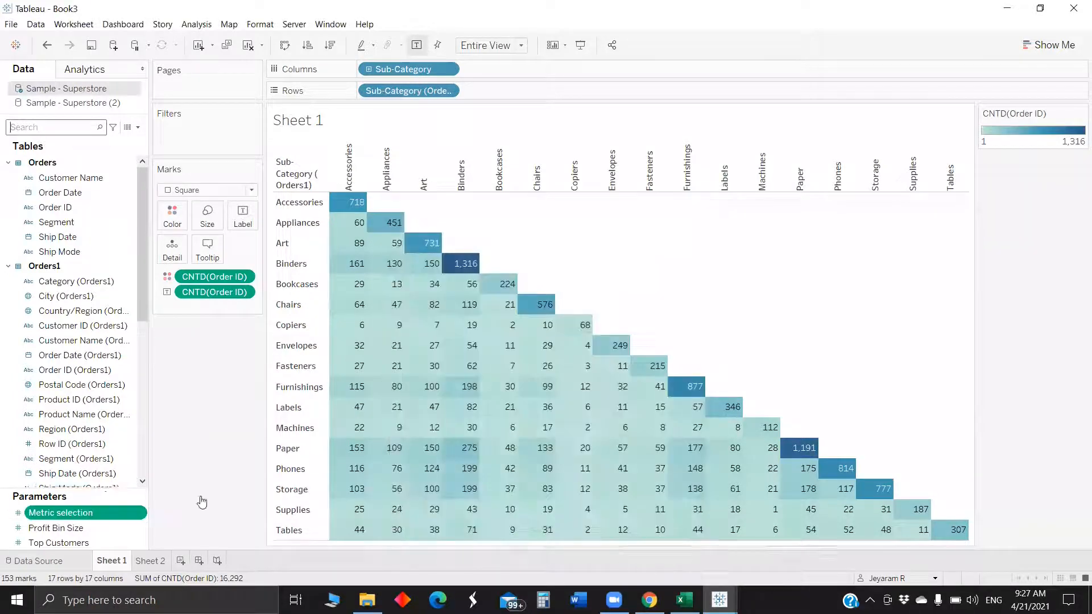
right_click(90, 512)
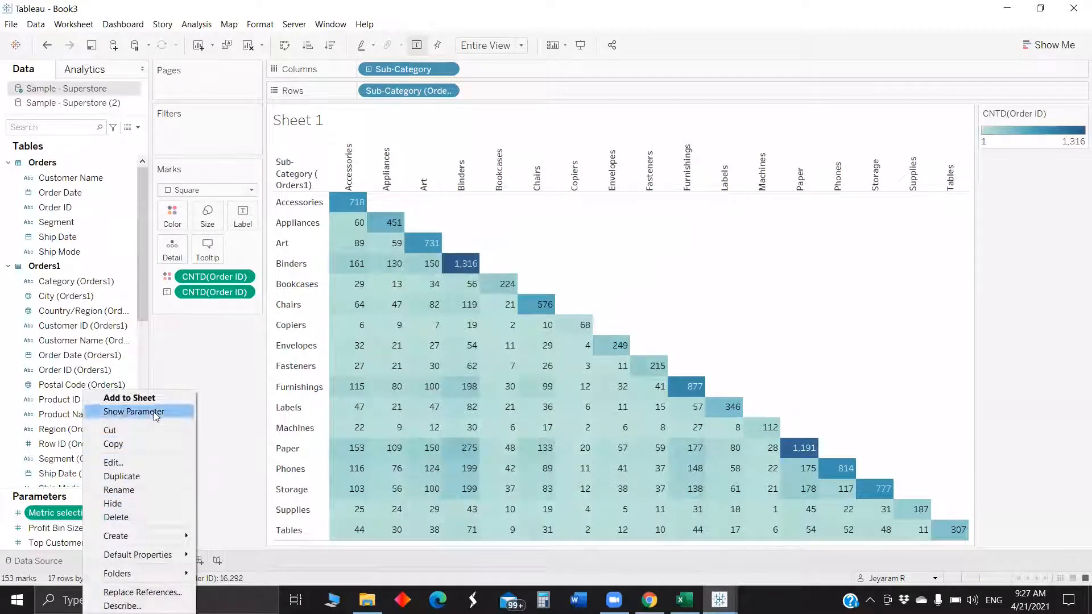
click(142, 411)
click(1030, 180)
click(1001, 191)
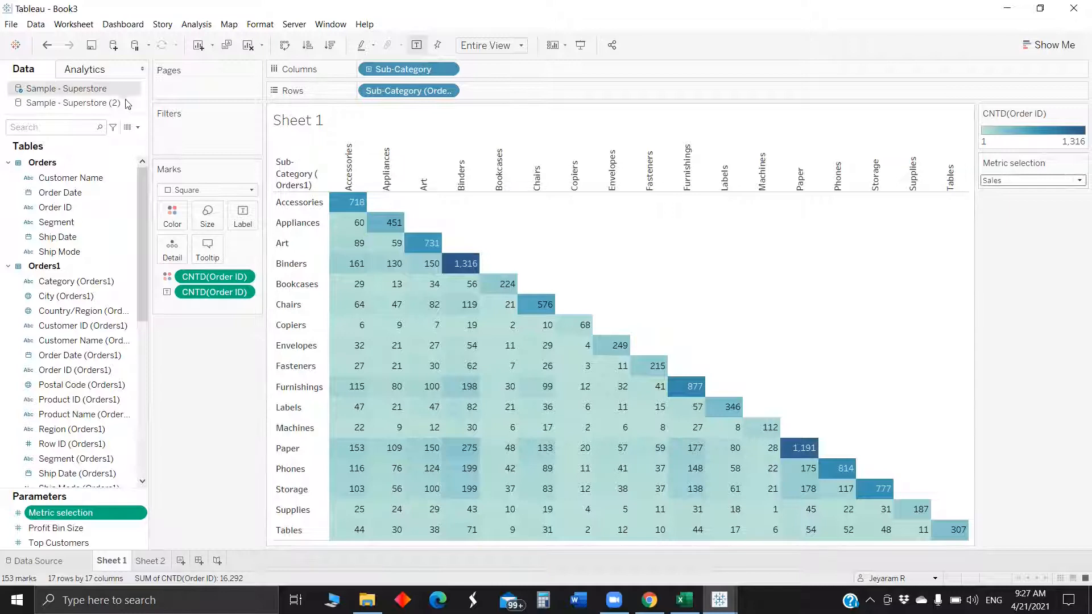
- Create a new calculated field named Metric Selection
click(137, 128)
click(114, 140)
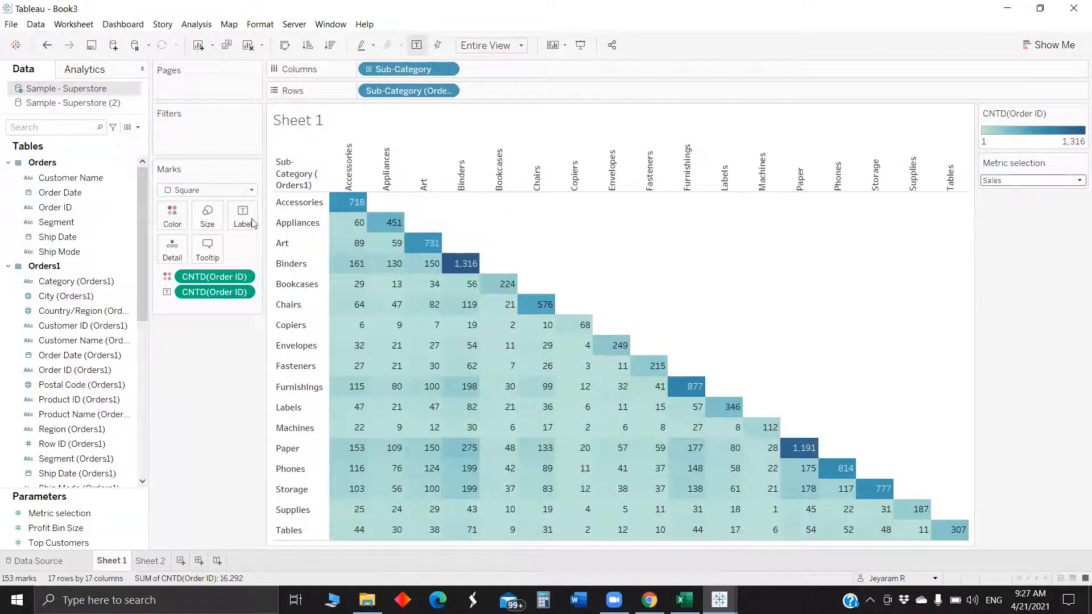
key(BackSpace)
text(MEtric Selection)
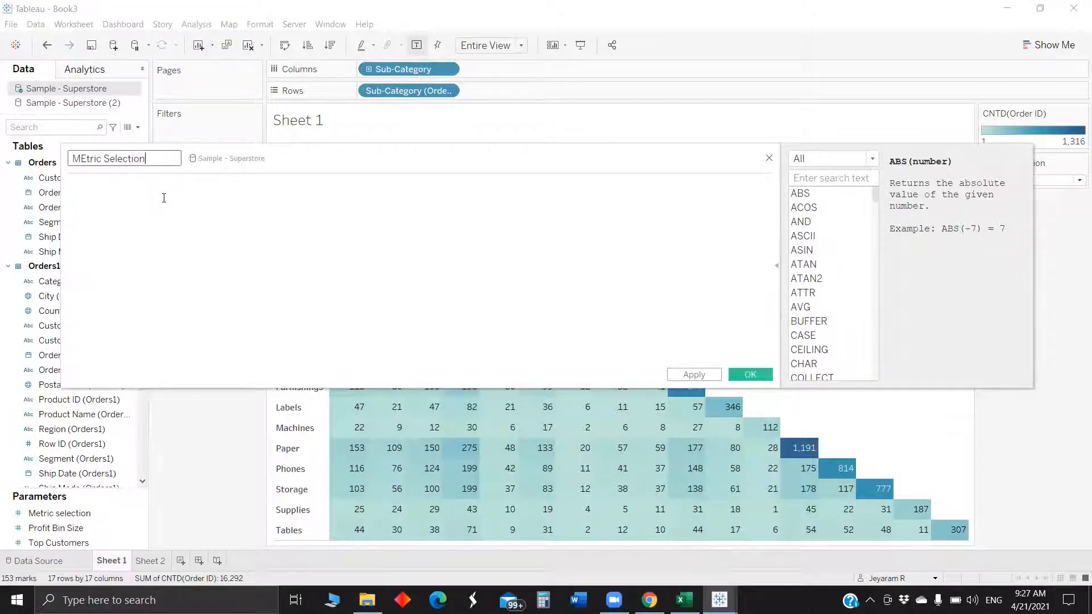
click(84, 158)
key(BackSpace)
text(e)
click(117, 197)
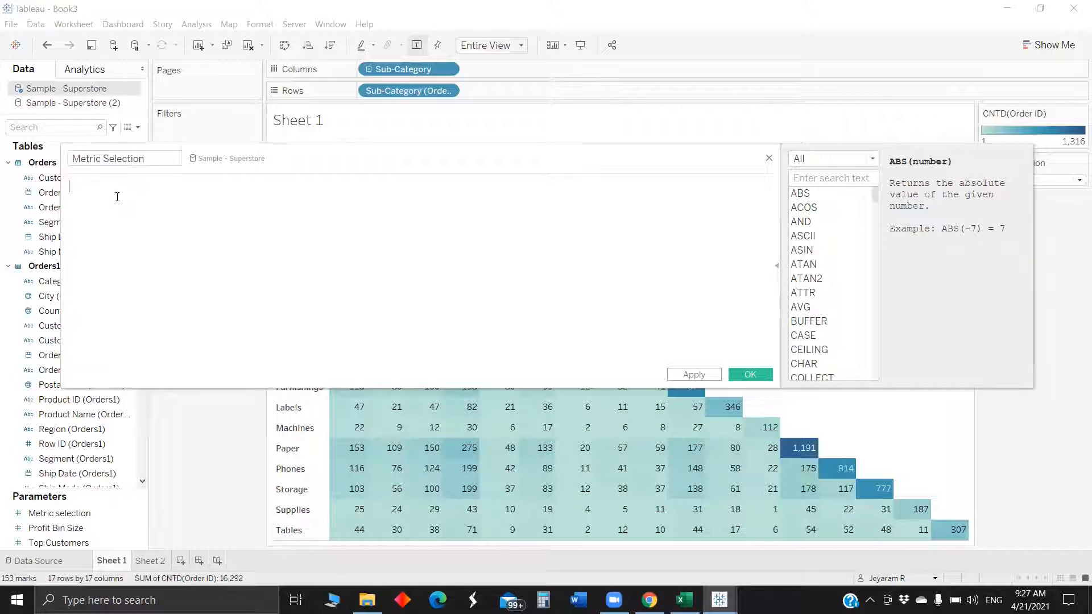
- Start the formula with IF [Metric selection] = 1 THEN SUM([Sales])
drag(502, 166, 497, 219)
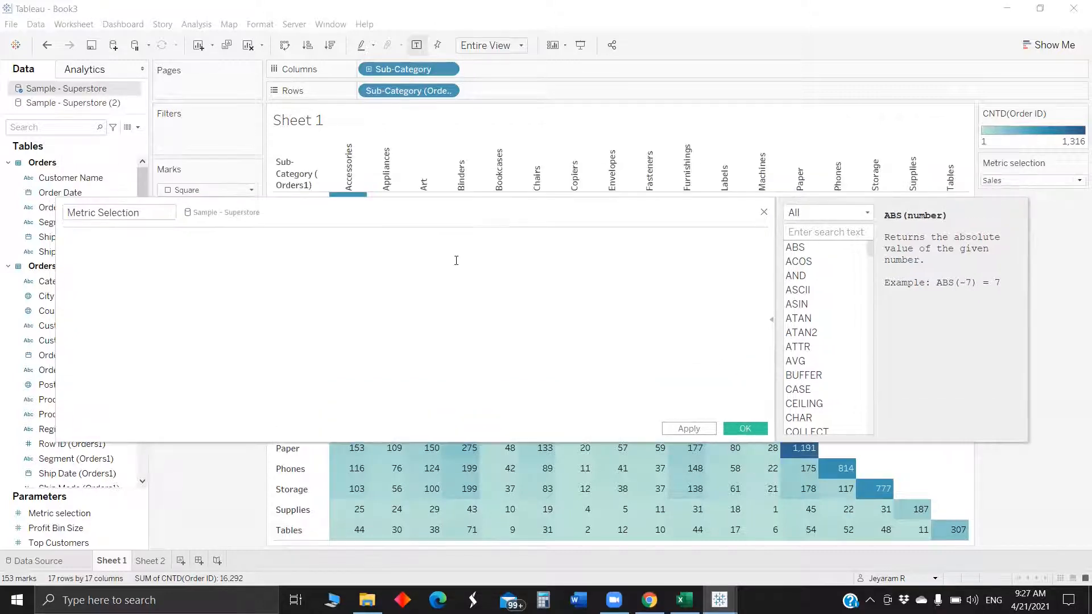
text(IF )
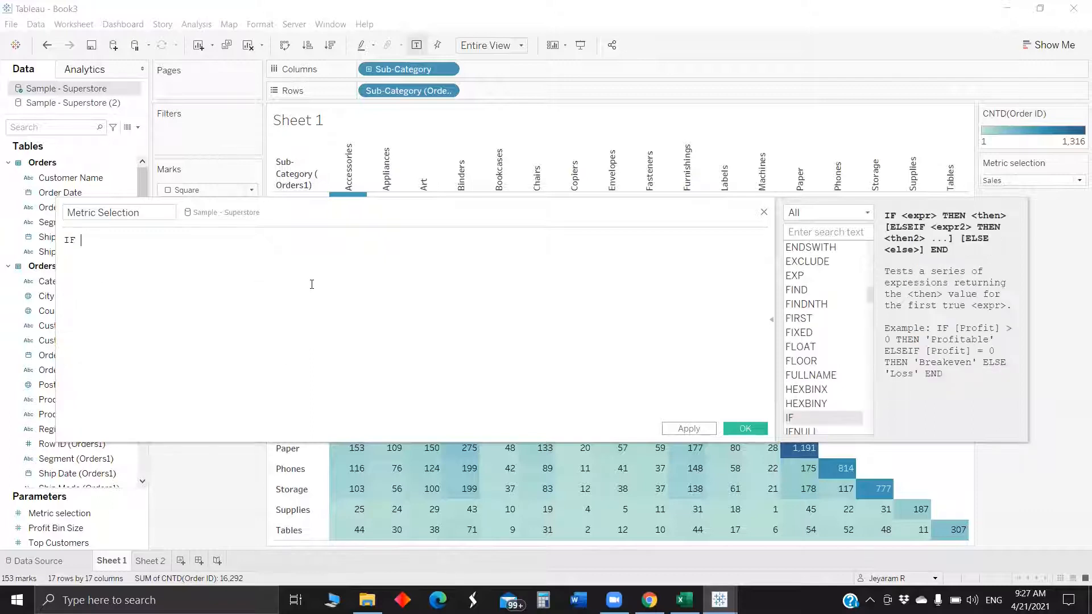
text( met)
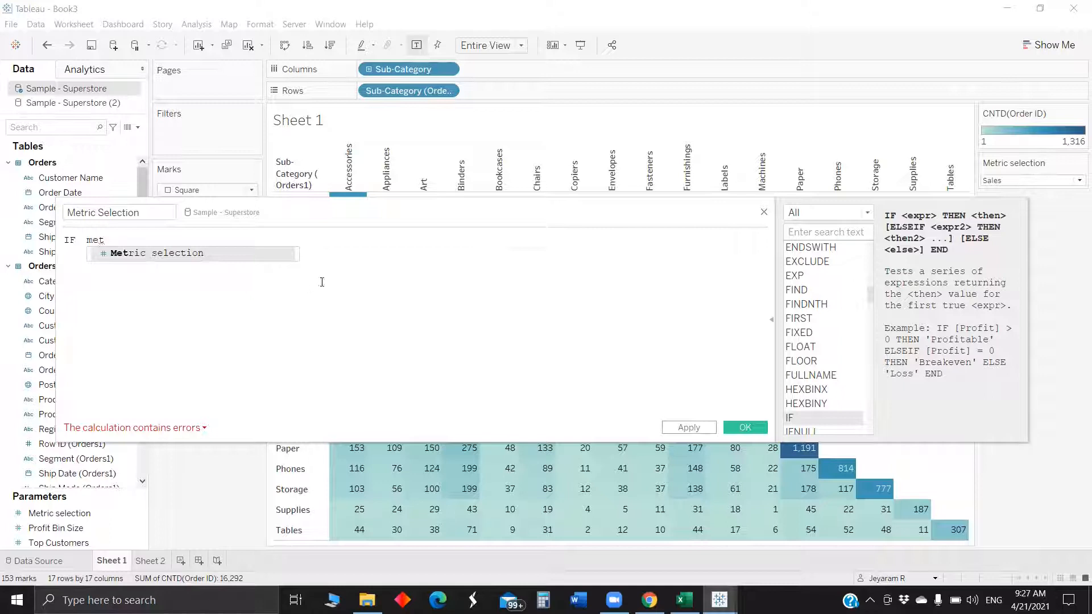
click(178, 253)
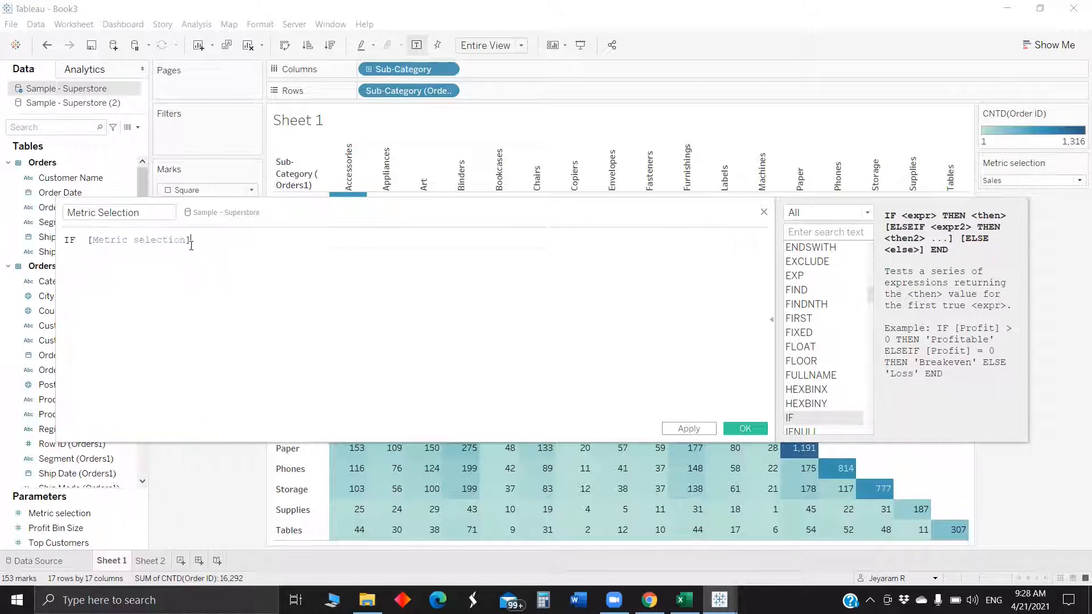
text(= 1)
key(Return)
text(t)
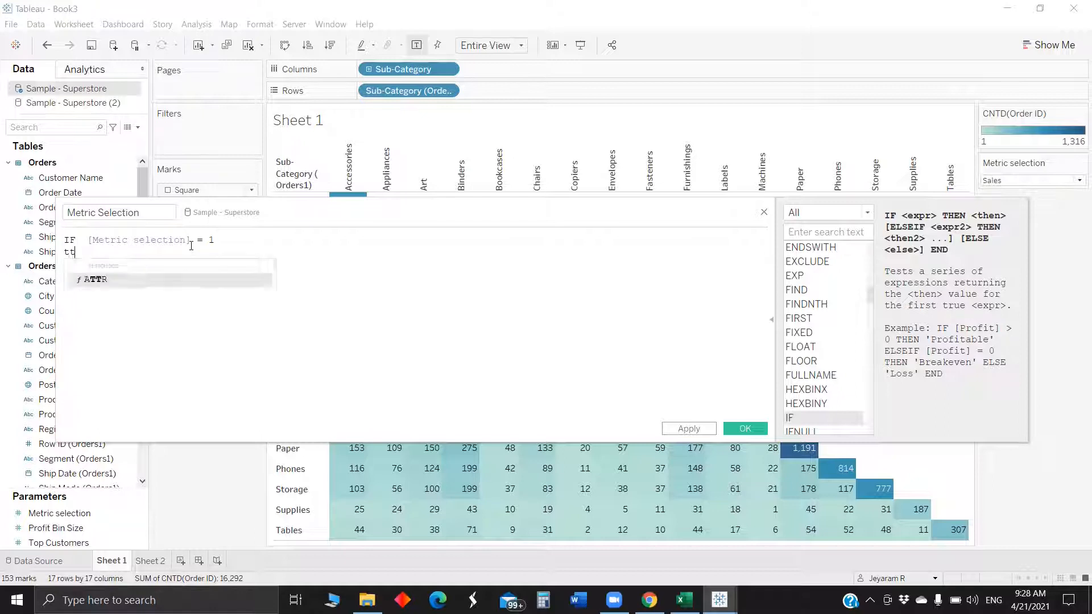
text(h)
key(Return)
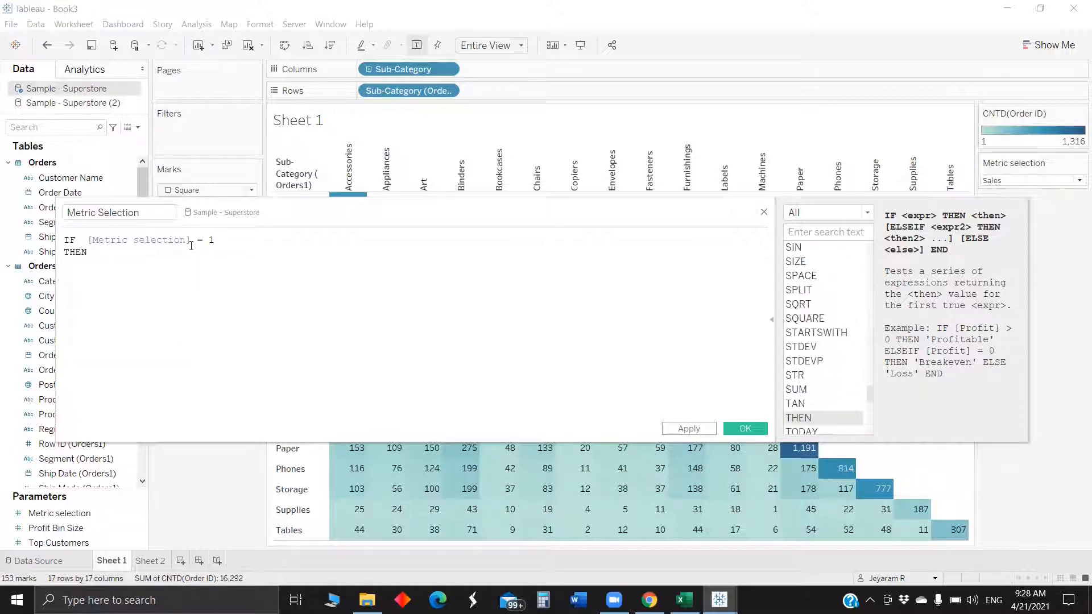
text(sum)
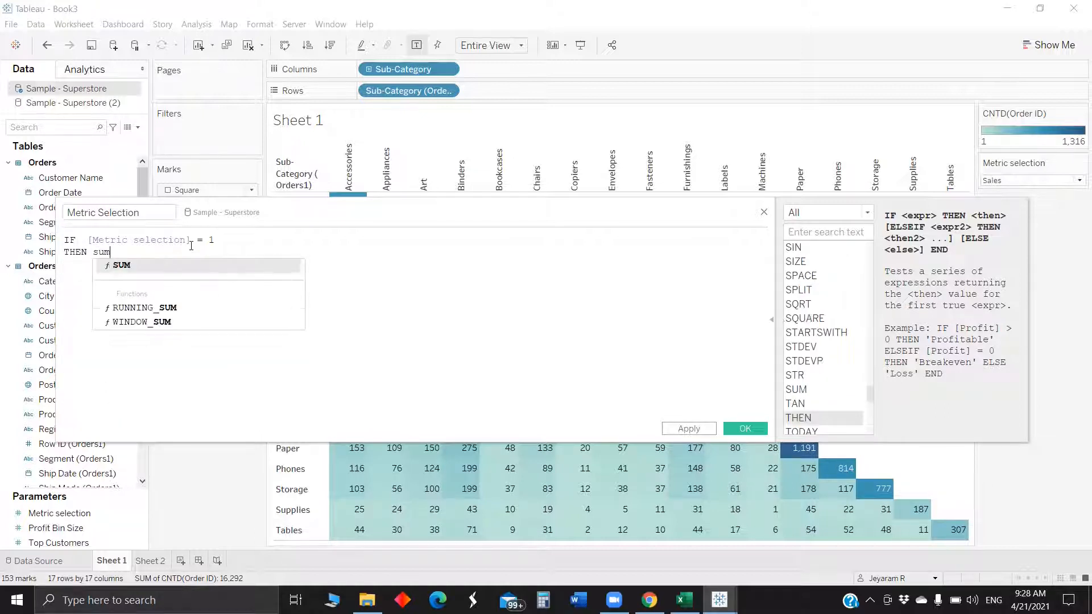
key(Return)
text(sal)
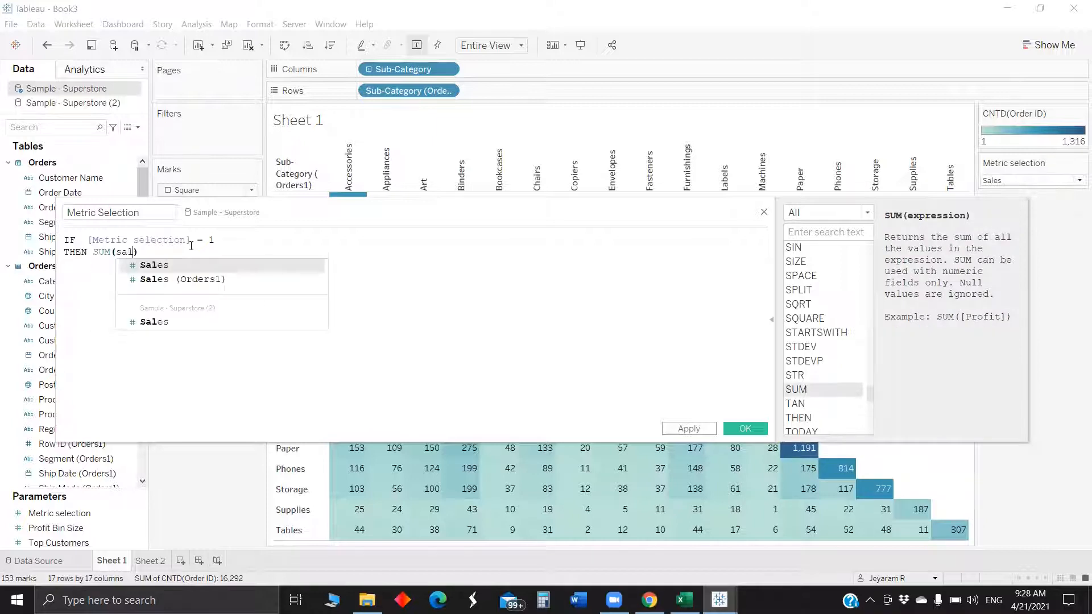
key(Return)
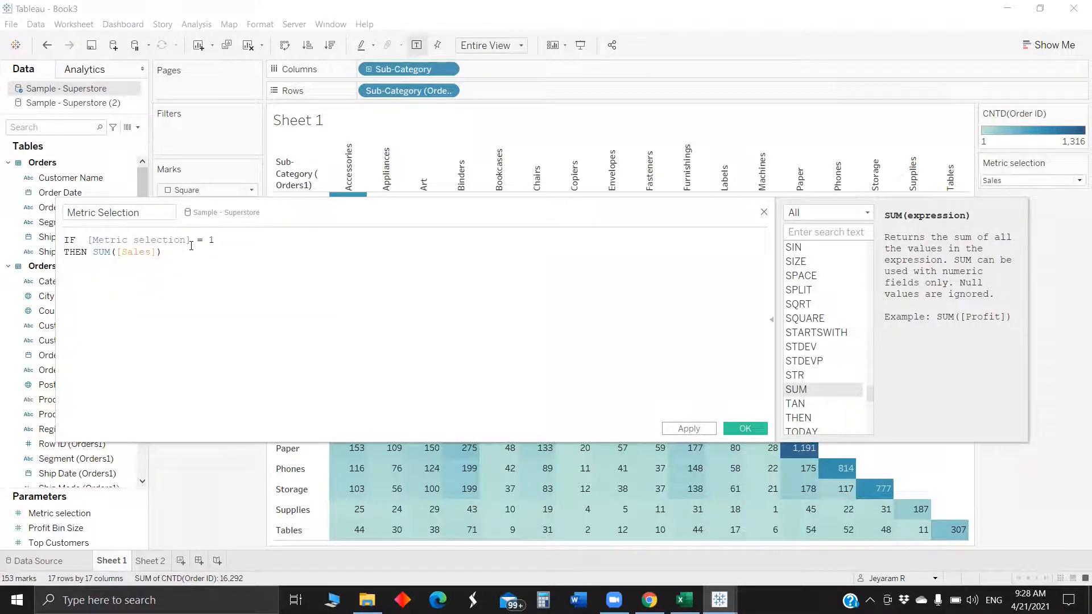
- Add the branch ELSEIF [Metric selection] = 2 THEN SUM([Profit]) to the formula
key(Return)
text(els)
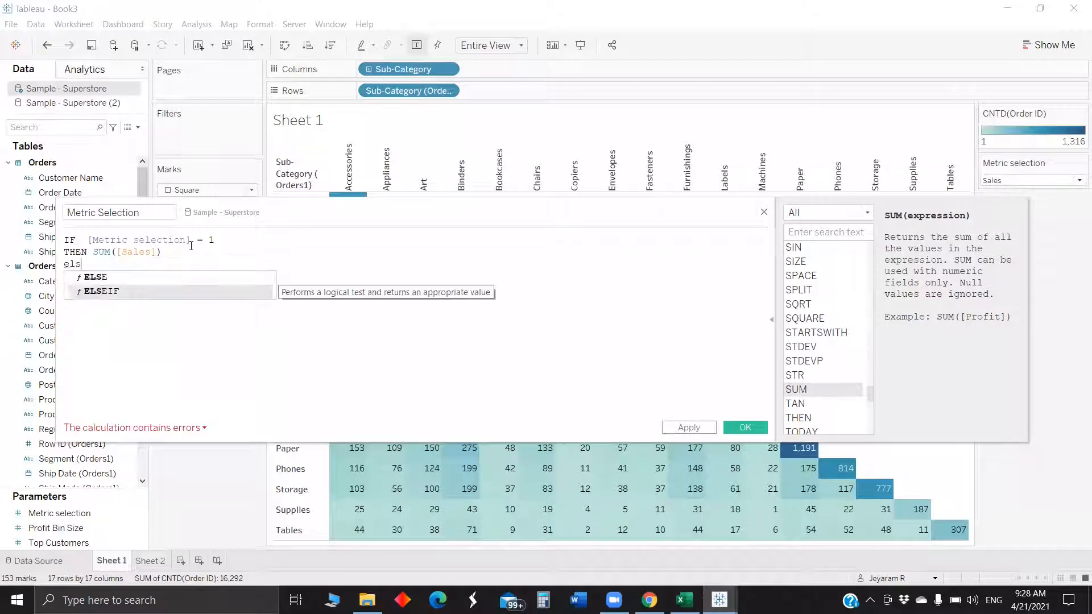
key(Return)
text(met)
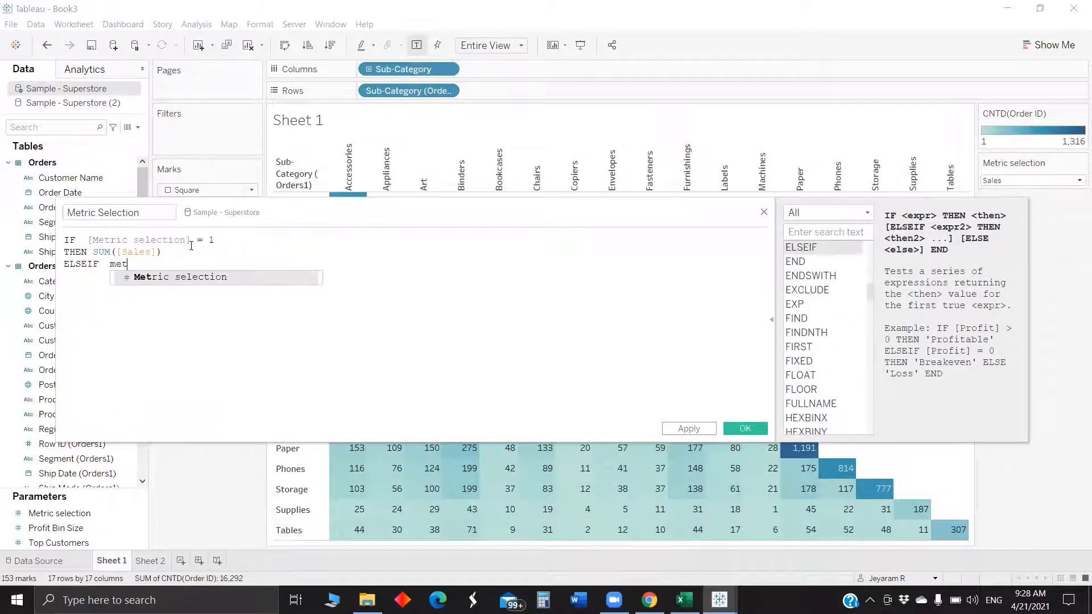
key(Return)
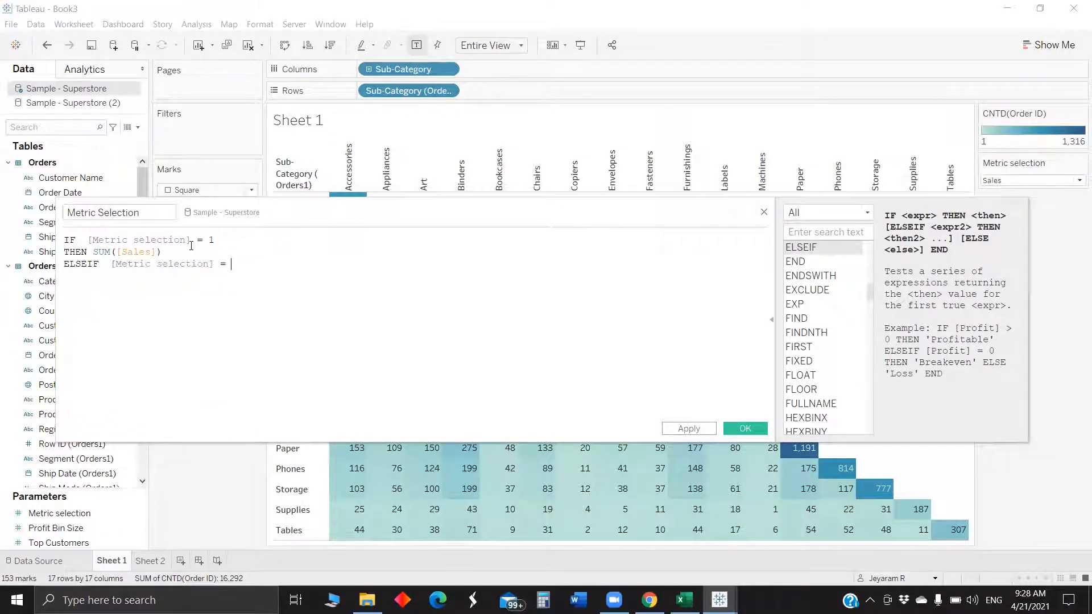
text(th)
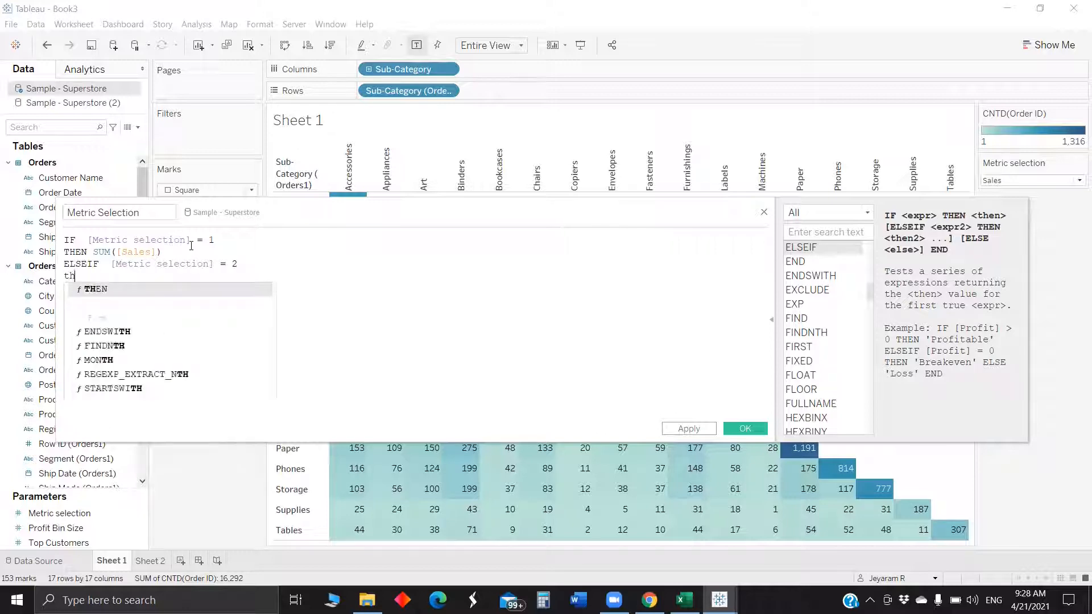
key(Return)
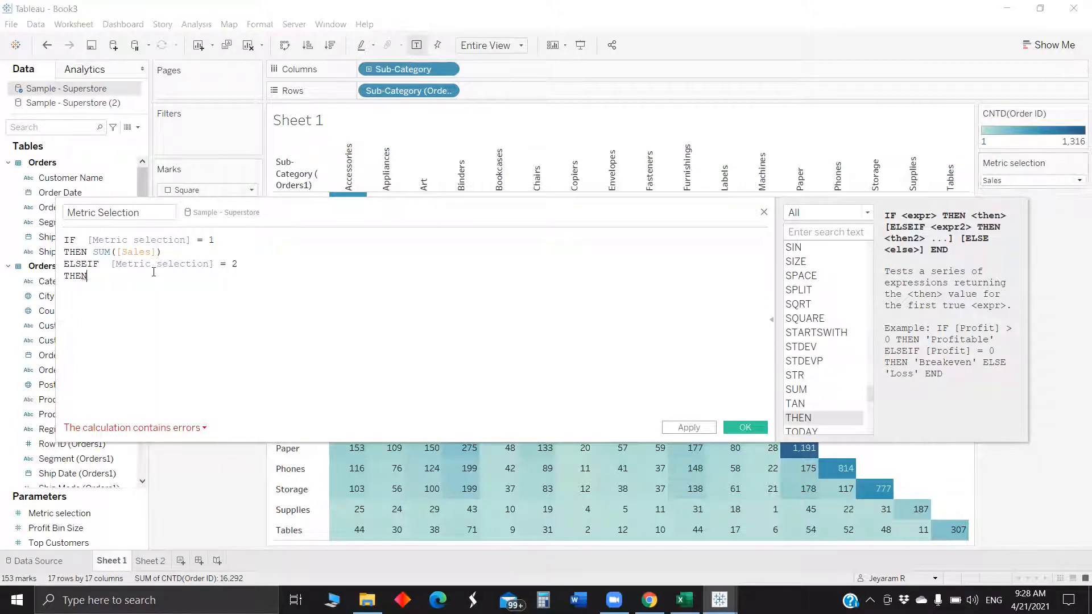
text(sum)
key(Return)
text(profit)
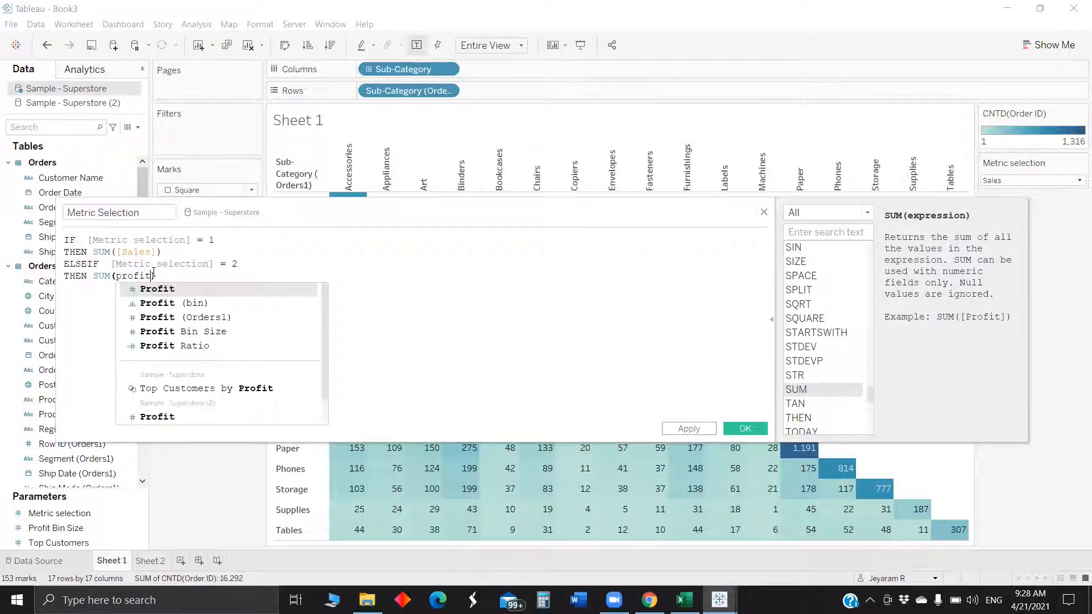
key(Return)
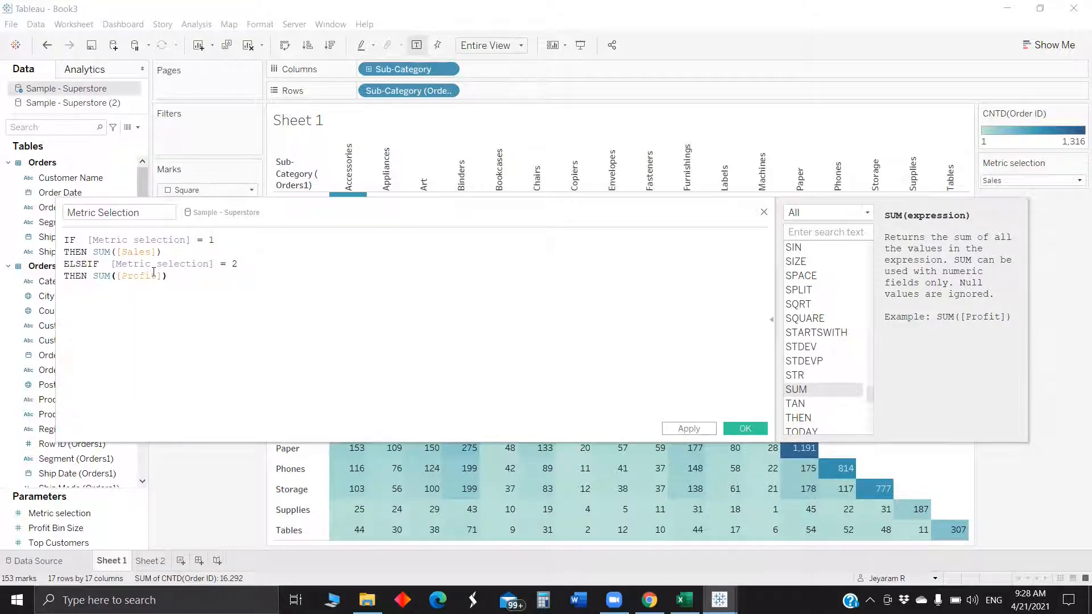
- Finish the formula with ELSEIF [Metric selection] = 3 THEN COUNTD([Order ID]) END and save the calculated field
key(Return)
text(ELSE)
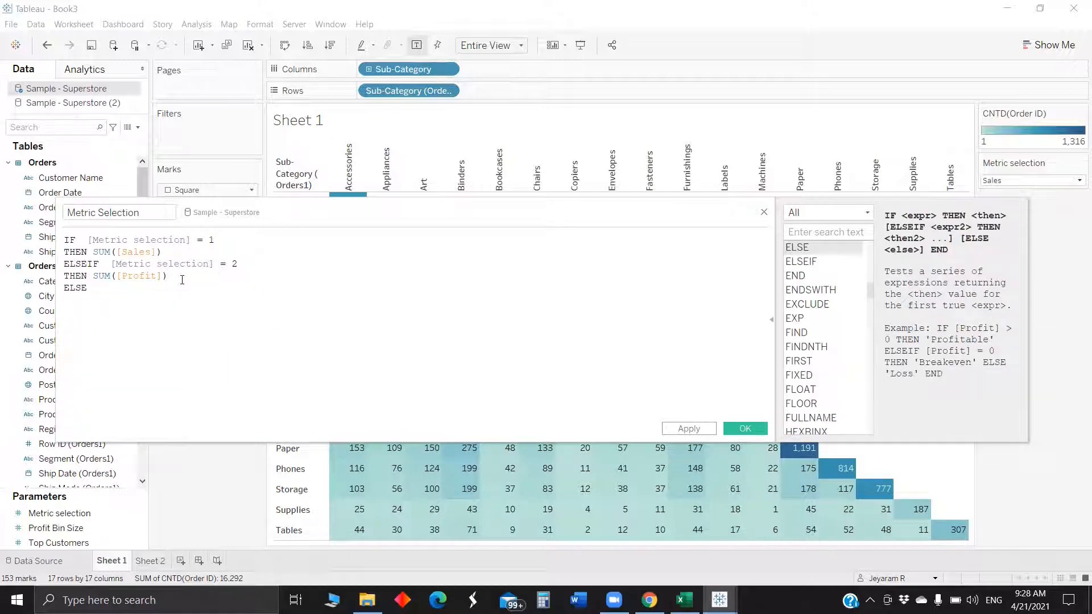
text(if)
text( [Metric)
key(Return)
text(= 3)
key(Return)
text(THEN )
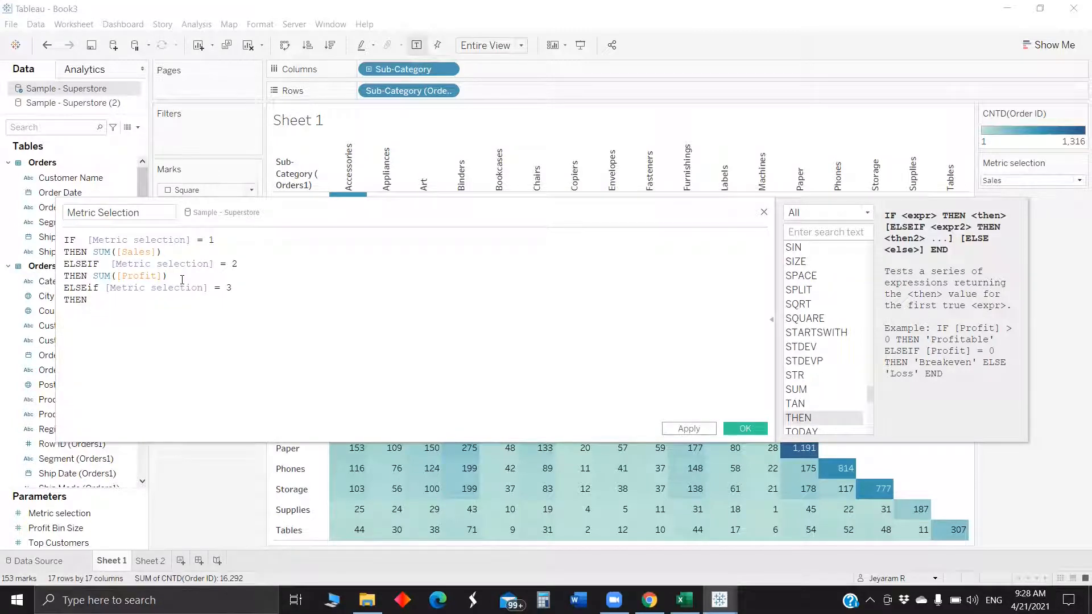
text(count)
key(Down)
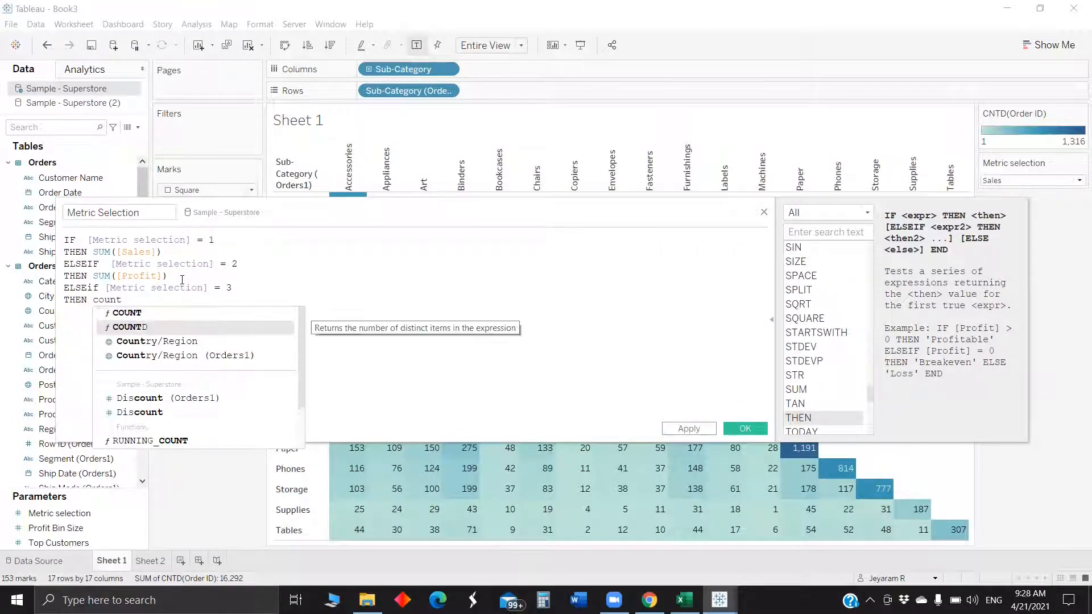
key(Return)
text(ord)
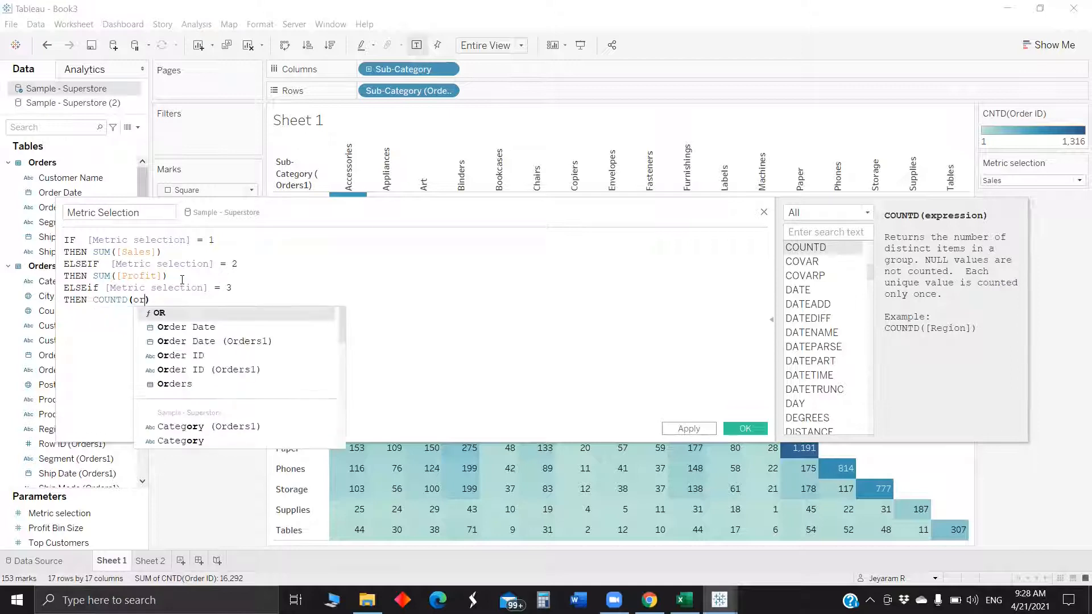
key(Down)
key(Down)
key(Down)
key(Up)
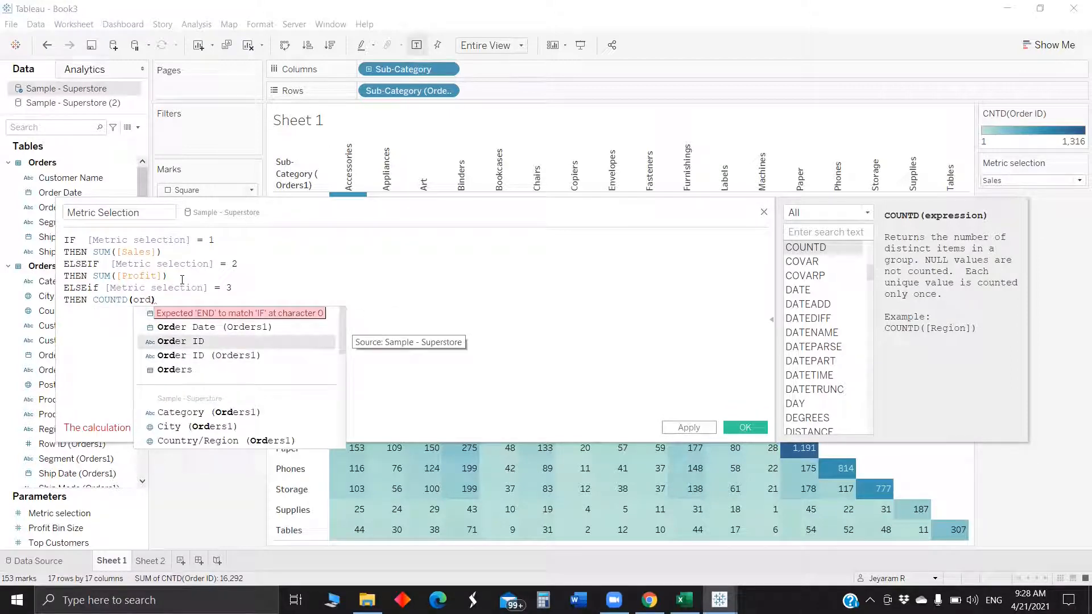
key(Return)
key(Return)
text(end)
key(Return)
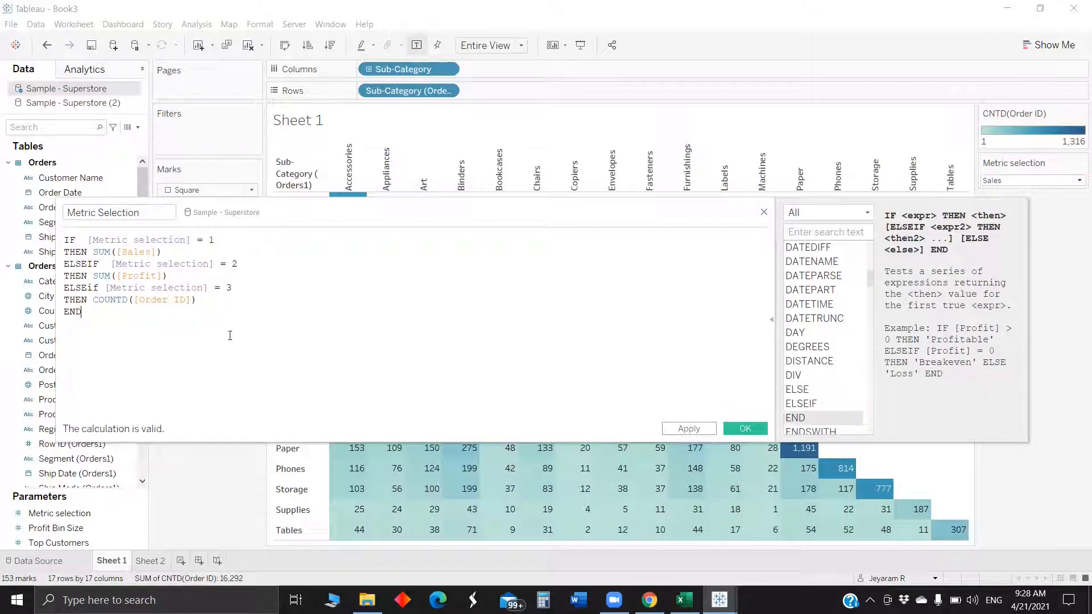
click(753, 426)
- Replace the mark labels with Metric Selection and switch the Metric selection control to Profit
drag(105, 471, 235, 289)
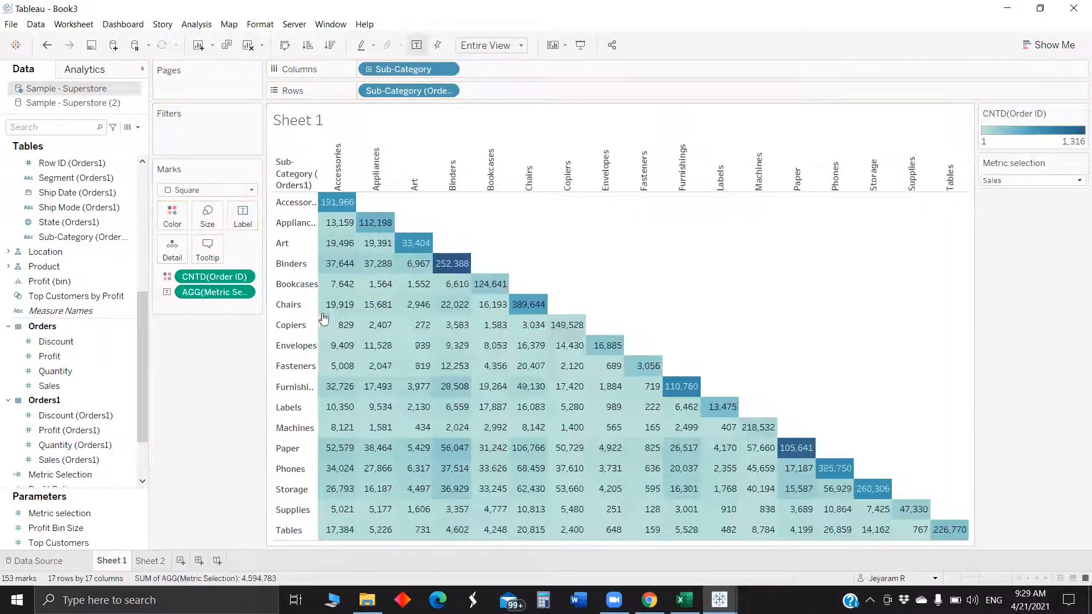
click(1023, 180)
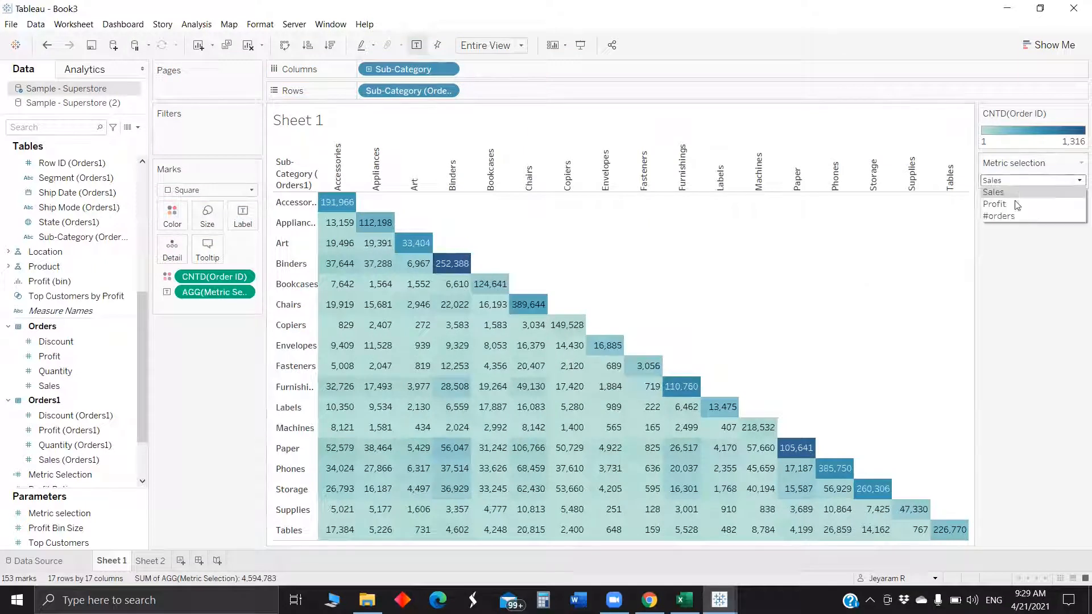
click(1015, 206)
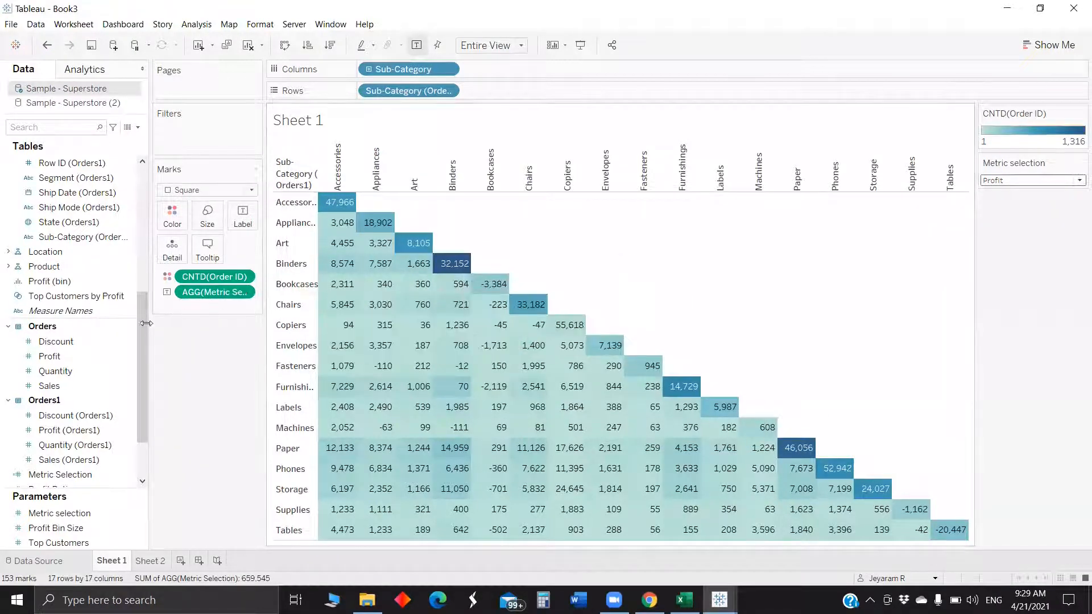
- Color the squares by Metric Selection and switch the Metric selection control to Sales
drag(210, 292, 176, 216)
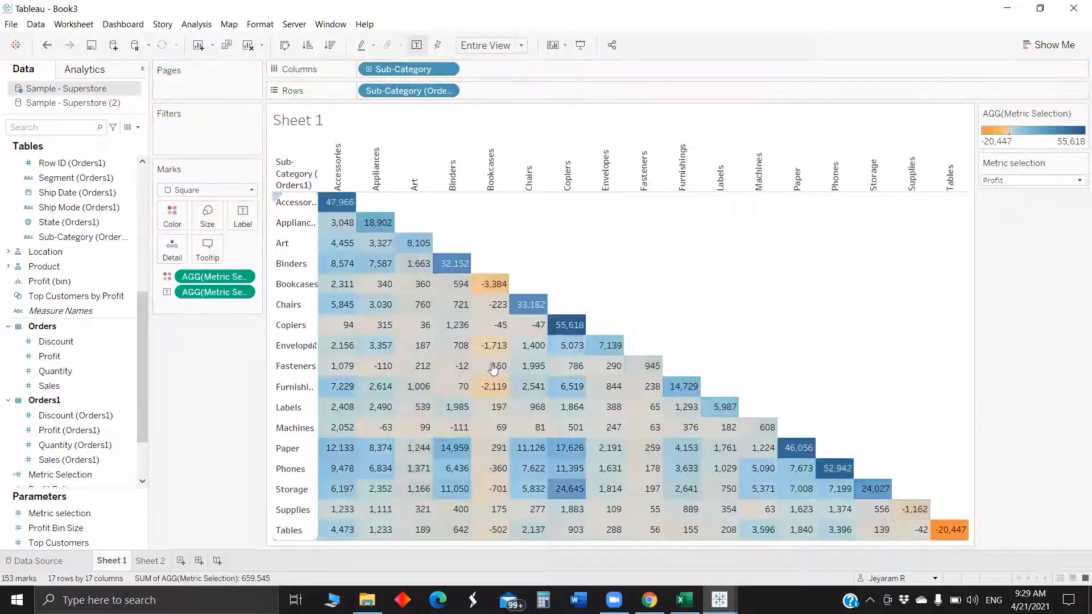
click(1018, 180)
click(1005, 198)
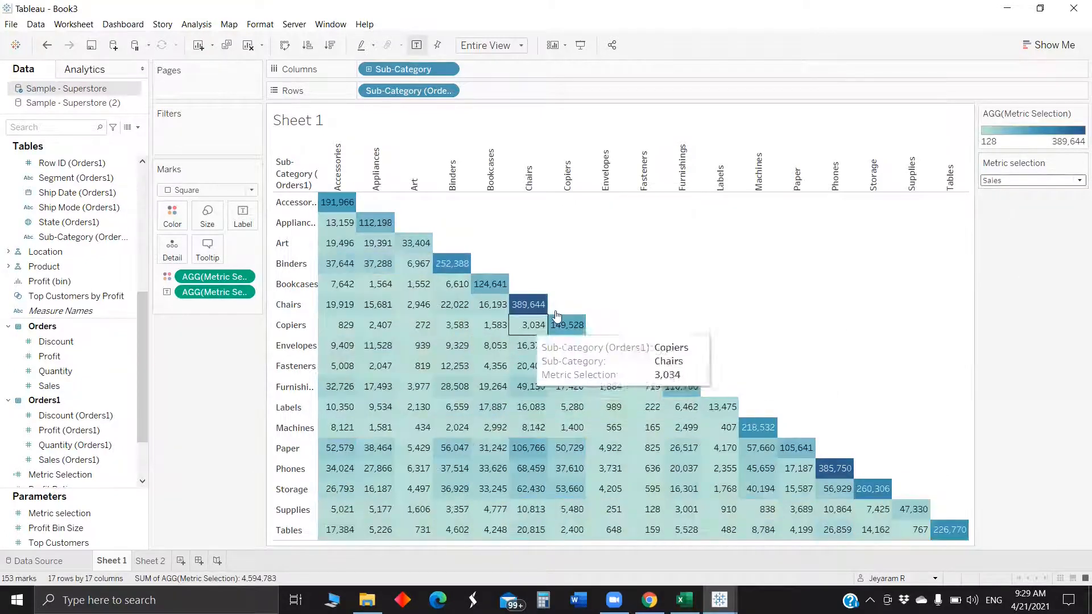
- Switch the Metric selection control back to Profit
click(1016, 179)
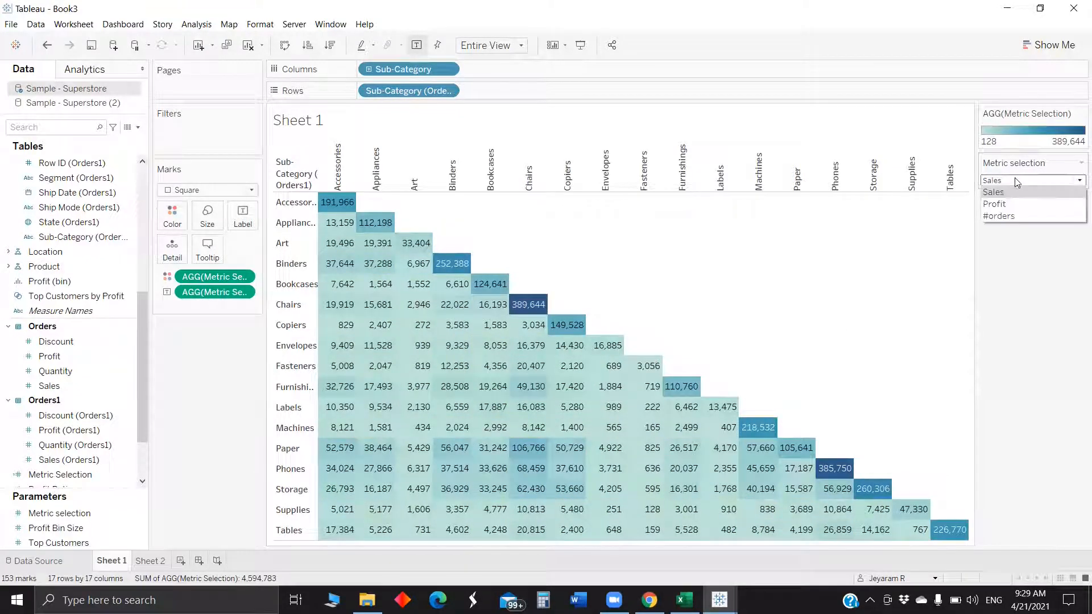
click(1007, 204)
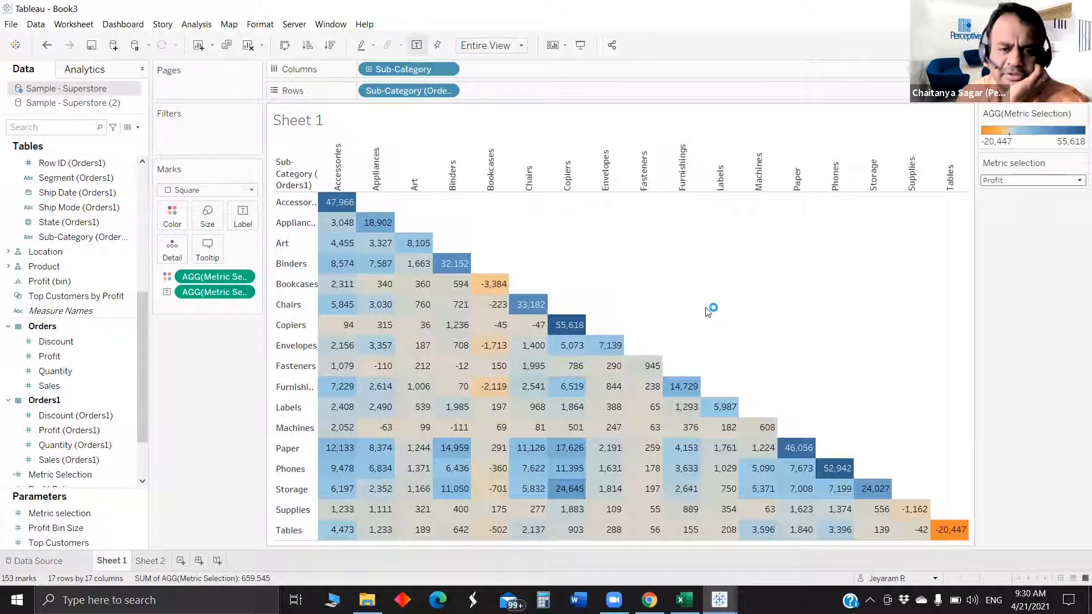
- Change the Sub-Category join condition between Orders and Orders1 to < so self-pairs disappear, and return to Sheet 1
mouse_move(579, 333)
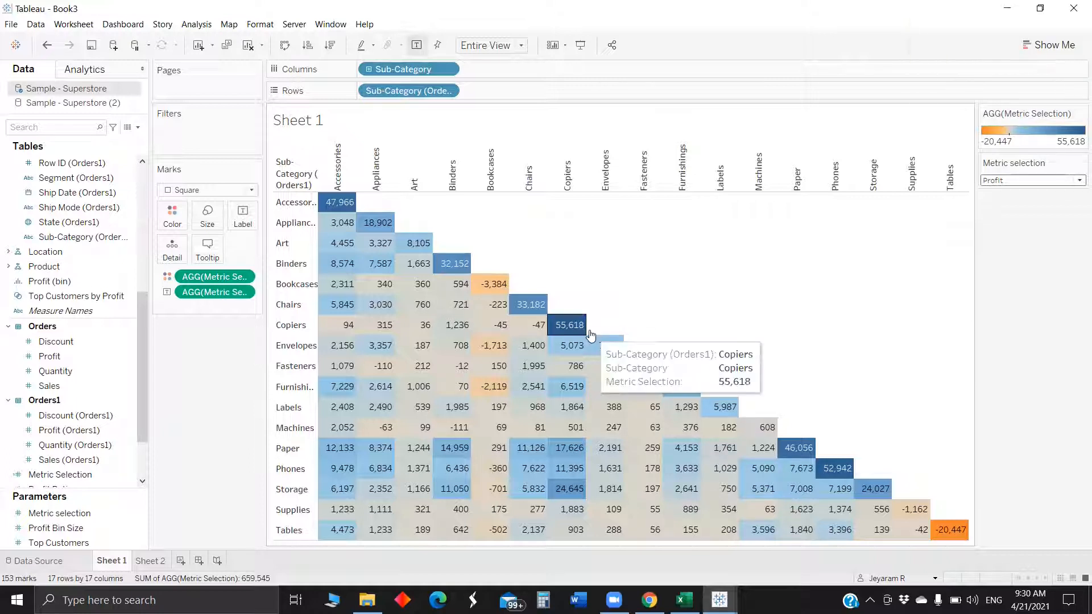
click(71, 560)
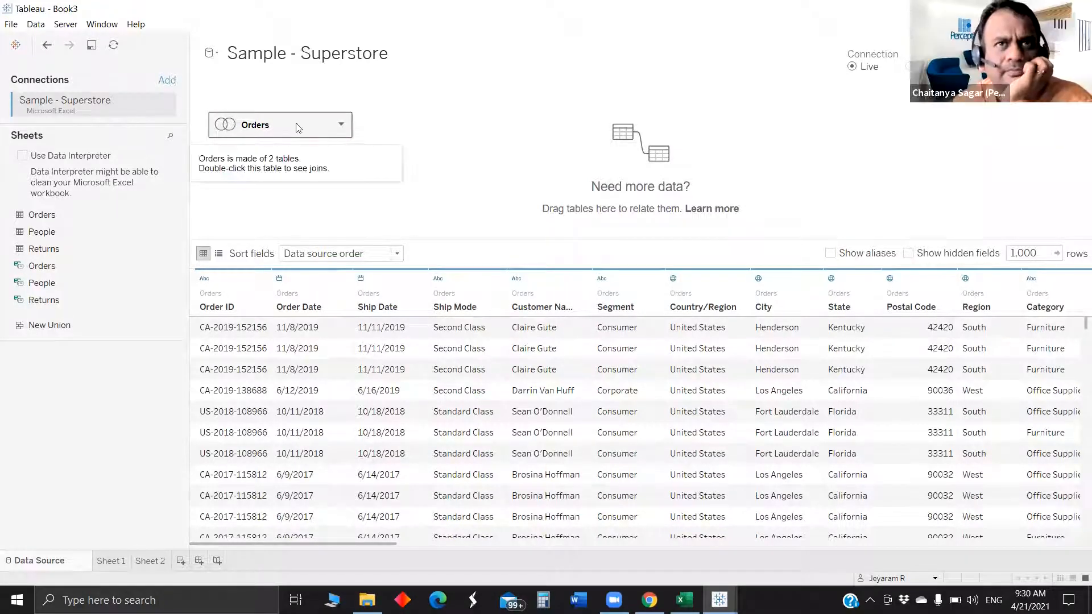
double_click(246, 126)
click(439, 142)
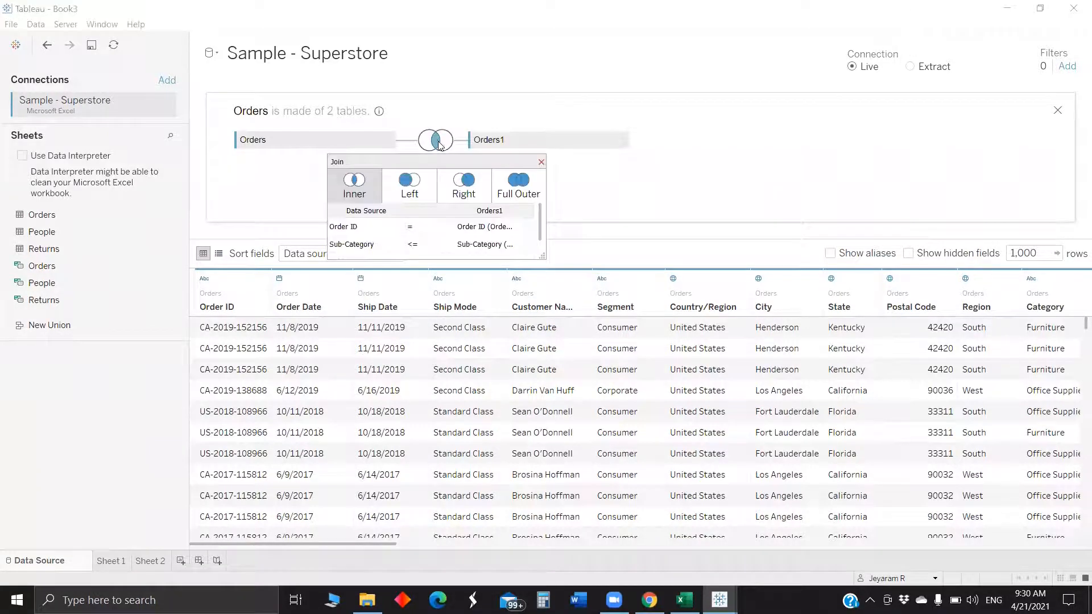
click(419, 245)
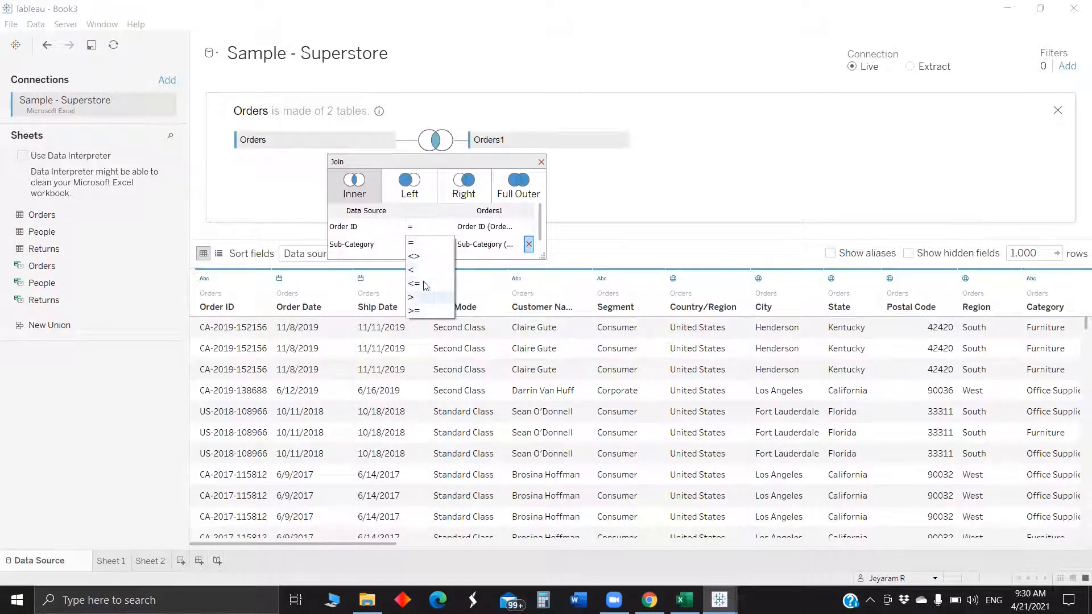
click(431, 270)
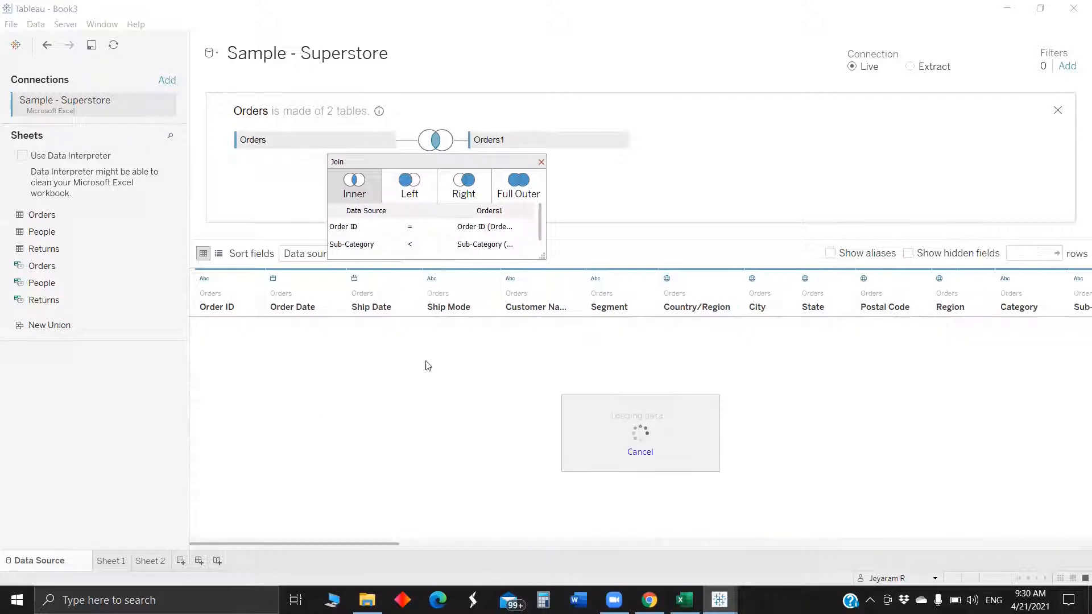
click(120, 566)
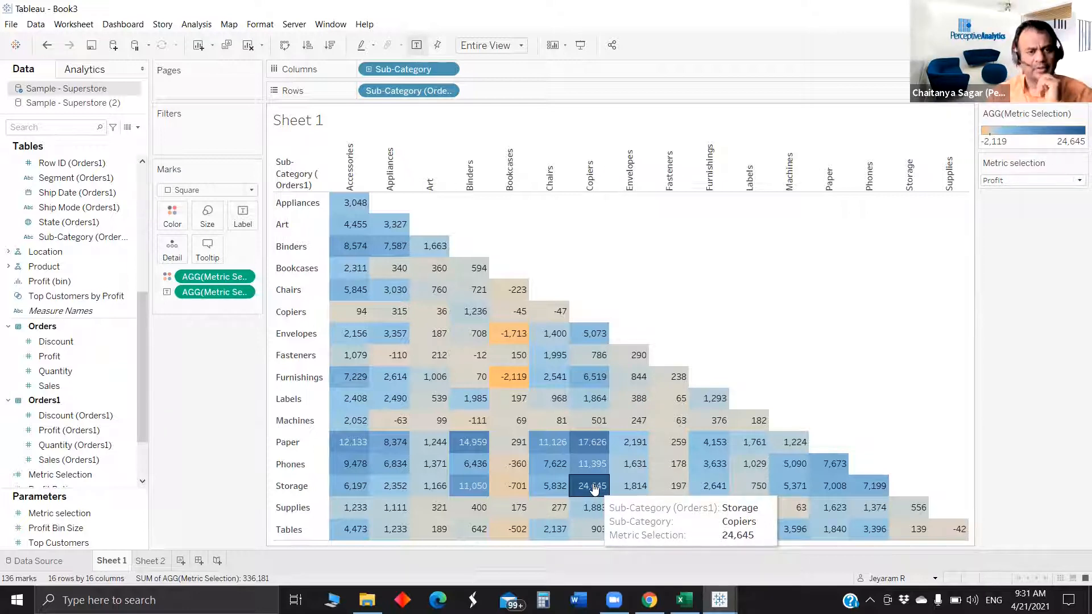
mouse_move(593, 455)
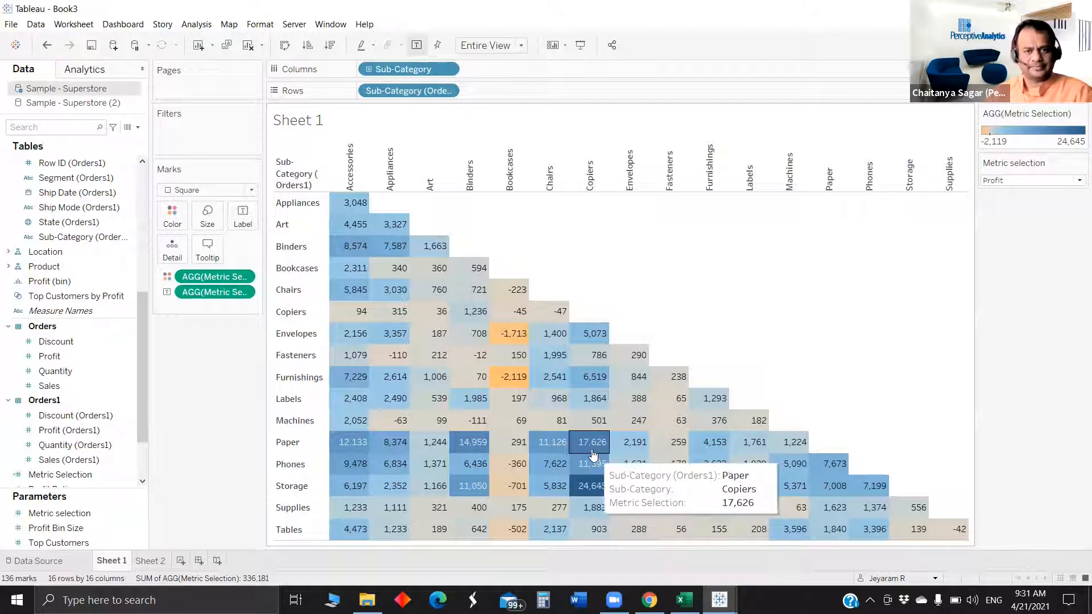
mouse_move(607, 388)
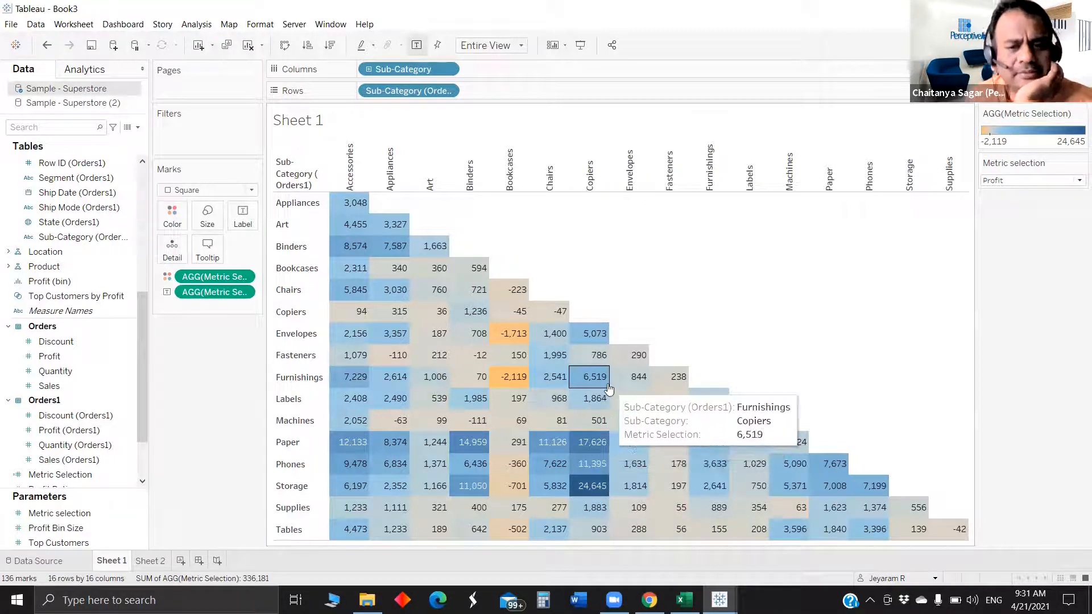